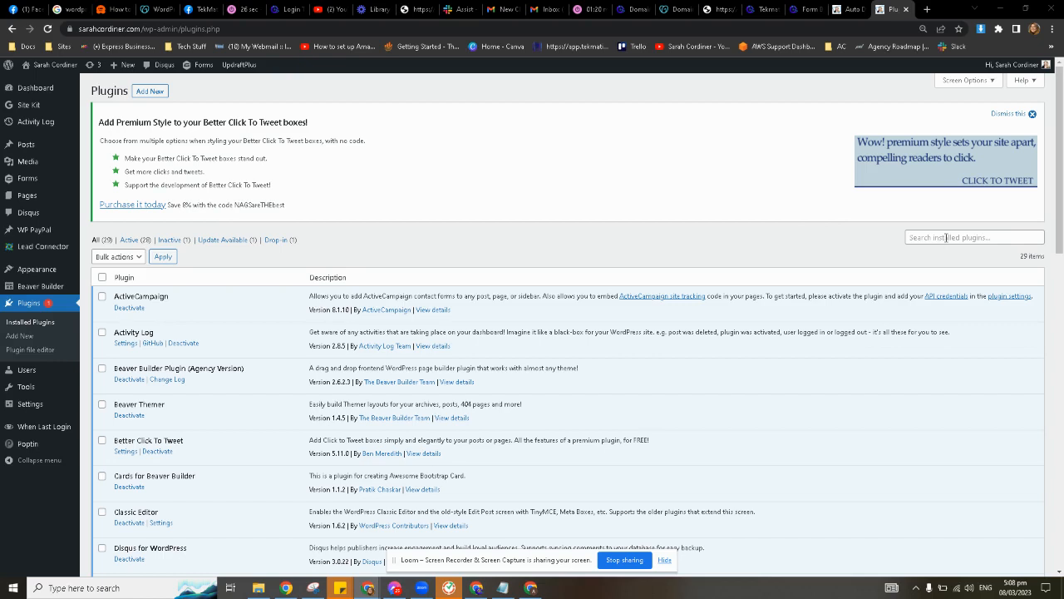
Search the installed plugins for LeadConnector to show only that plugin.
{"action": "left_click", "coordinate": [946, 237]}
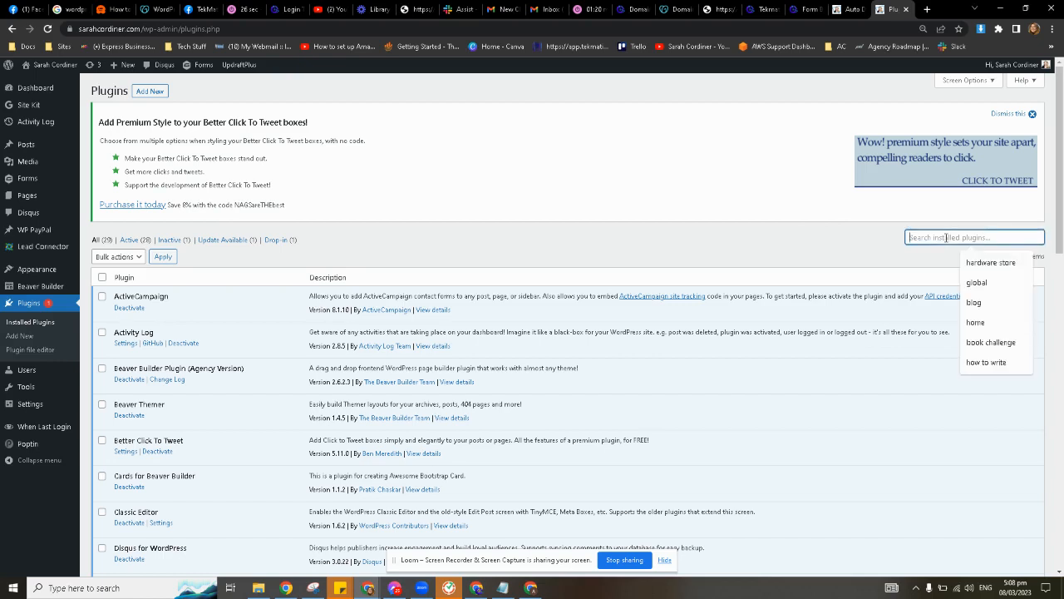
{"action": "type", "text": "Lead Connector"}
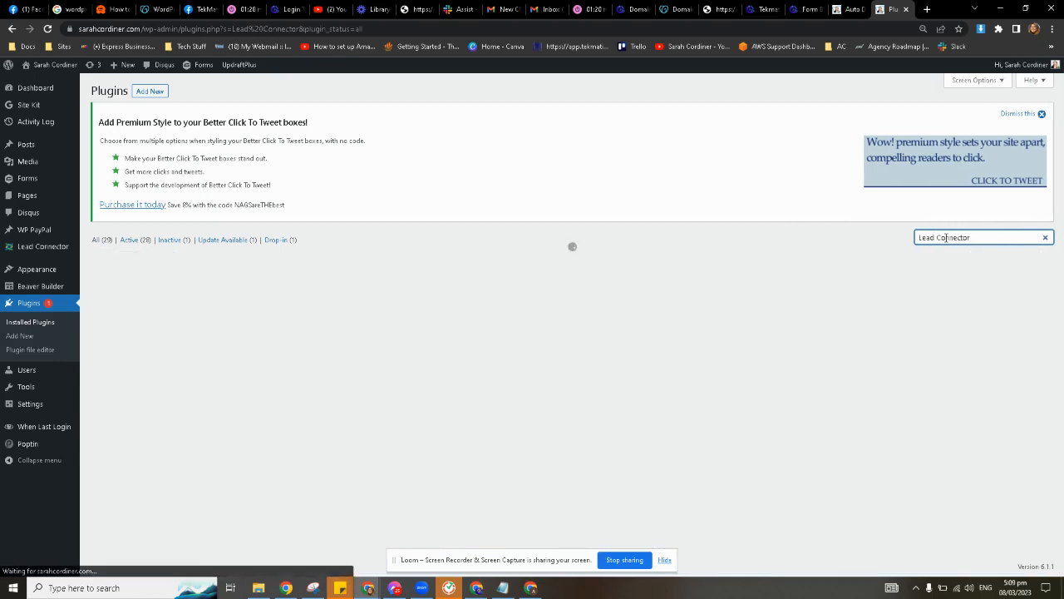
{"action": "left_click", "coordinate": [938, 238]}
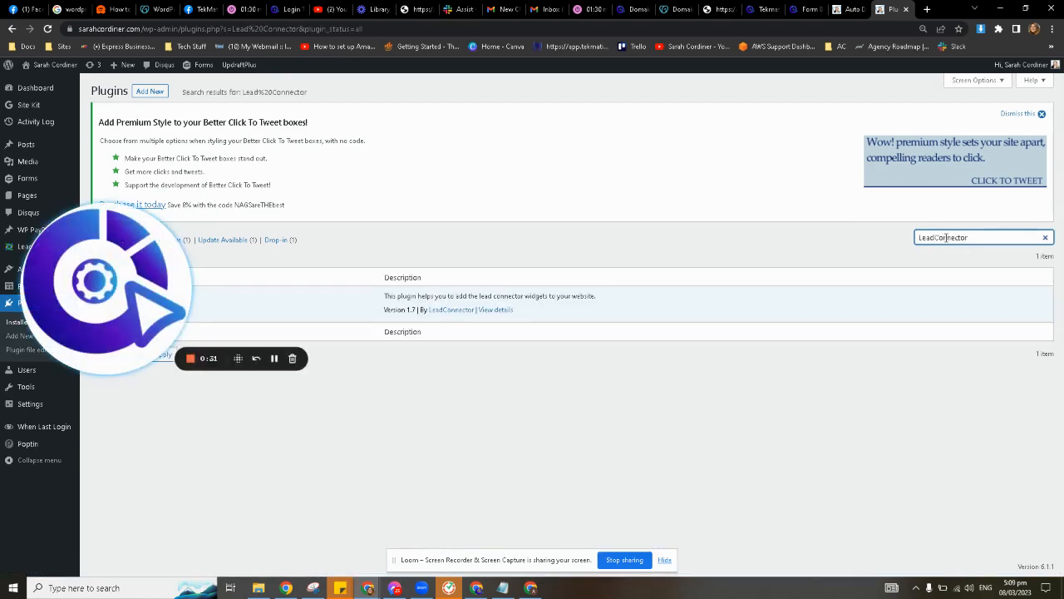
{"action": "key", "text": "BackSpace"}
{"action": "left_click_drag", "start_coordinate": [163, 295], "coordinate": [88, 508]}
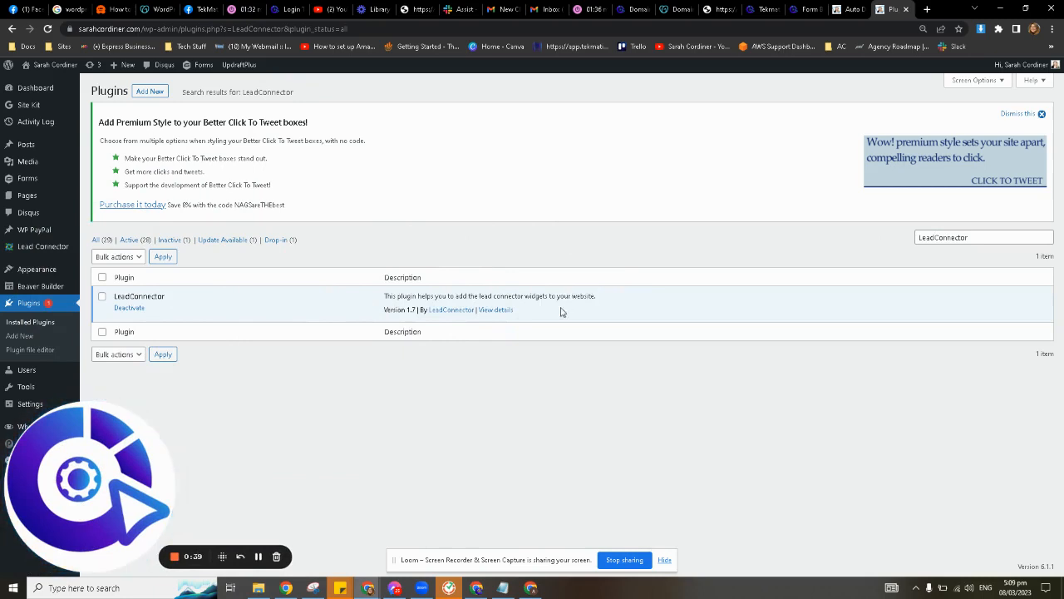
Open the LeadConnector plugin's details and scroll through them.
{"action": "left_click", "coordinate": [495, 311]}
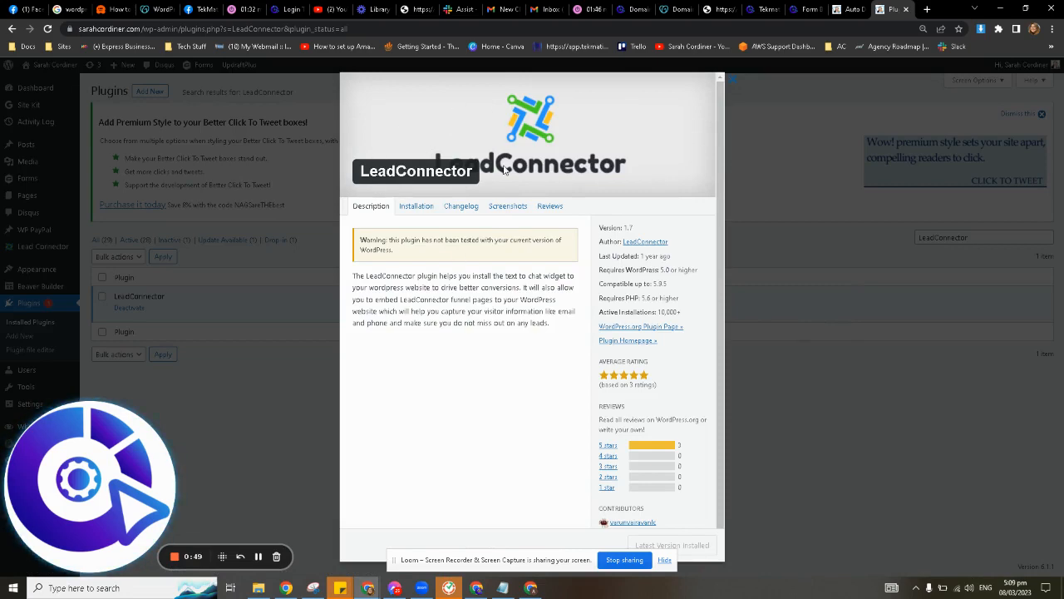
{"action": "scroll", "coordinate": [511, 409], "scroll_direction": "down", "scroll_amount": 1}
{"action": "scroll", "coordinate": [514, 408], "scroll_direction": "up", "scroll_amount": 1}
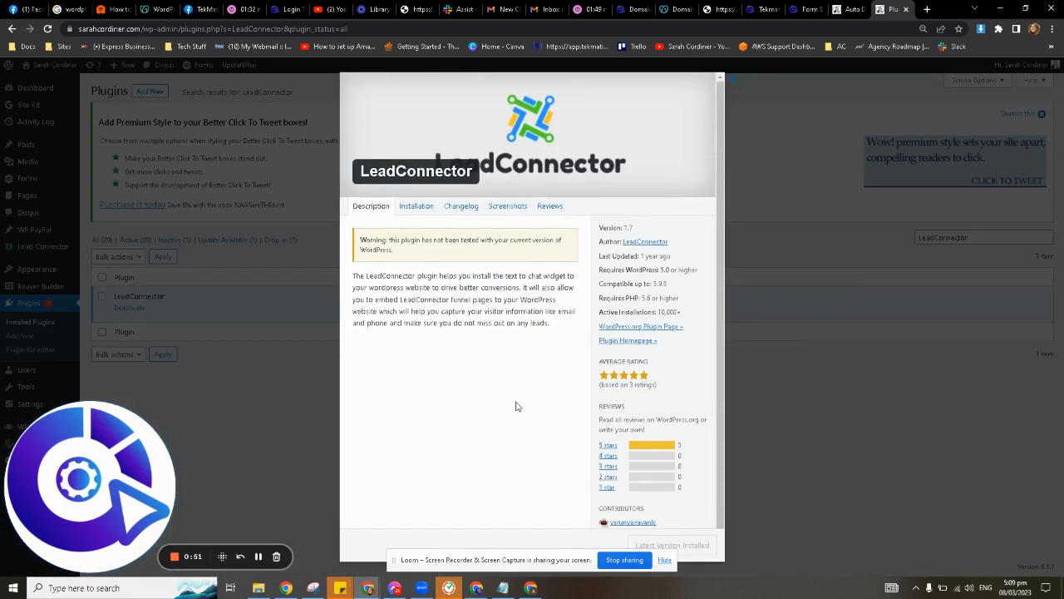
Close the plugin details and switch to the TekMatix Forms list tab.
{"action": "left_click", "coordinate": [820, 248]}
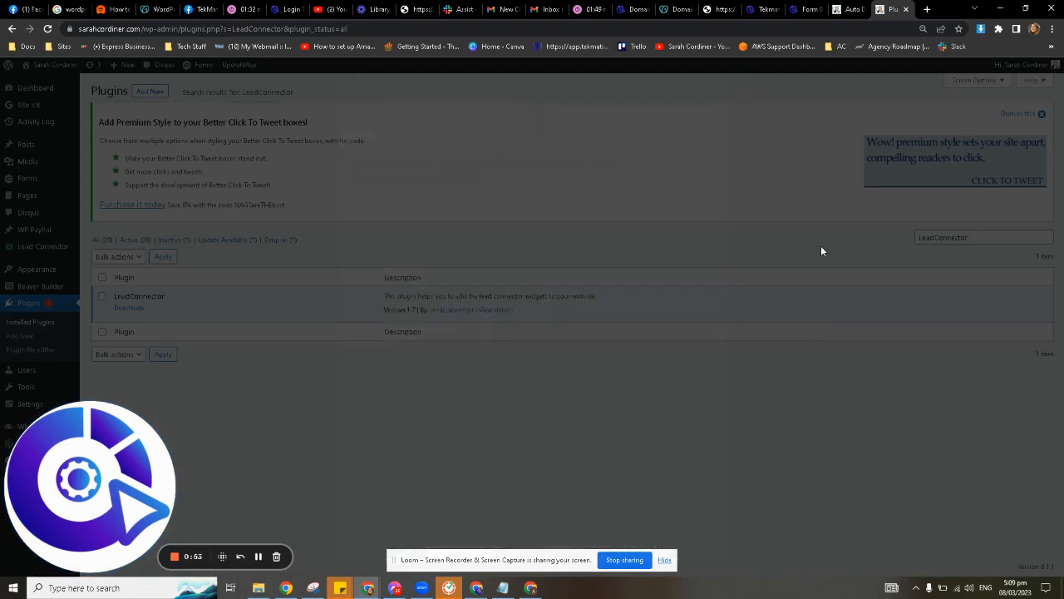
{"action": "left_click_drag", "start_coordinate": [100, 476], "coordinate": [67, 471]}
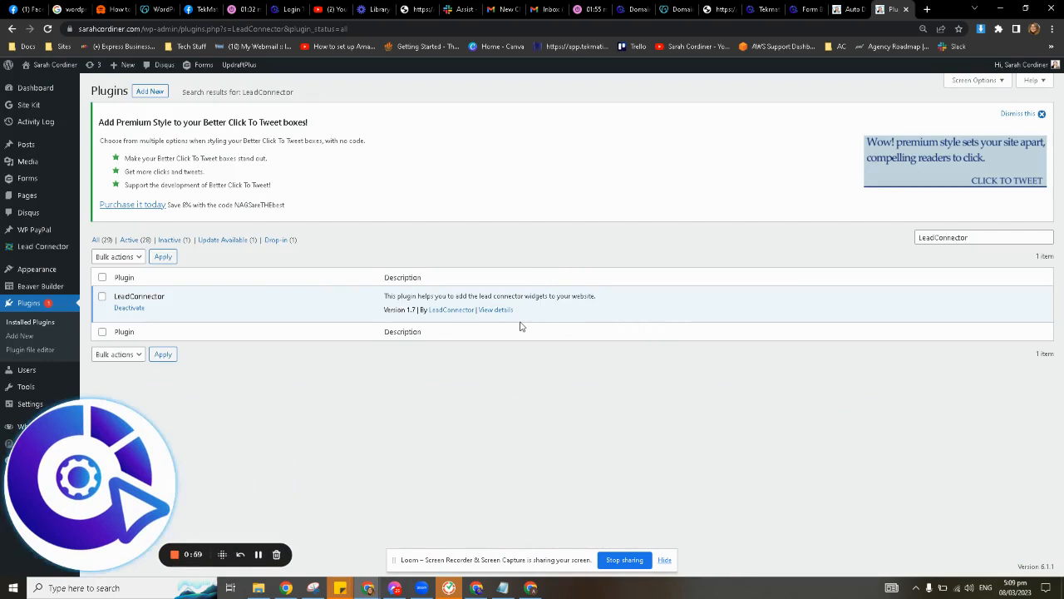
{"action": "left_click", "coordinate": [807, 8]}
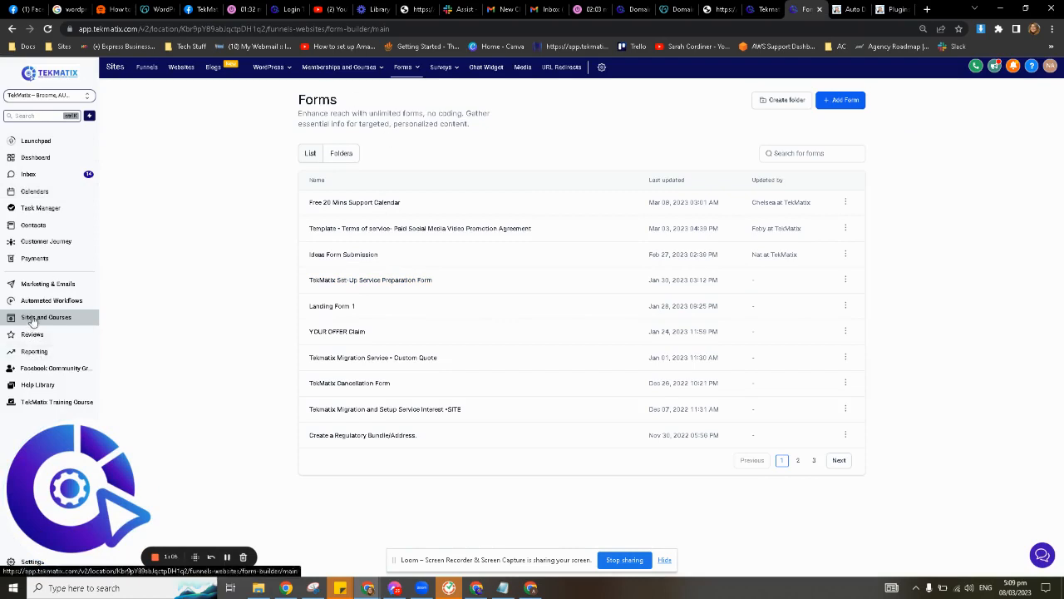
{"action": "mouse_move", "coordinate": [401, 73]}
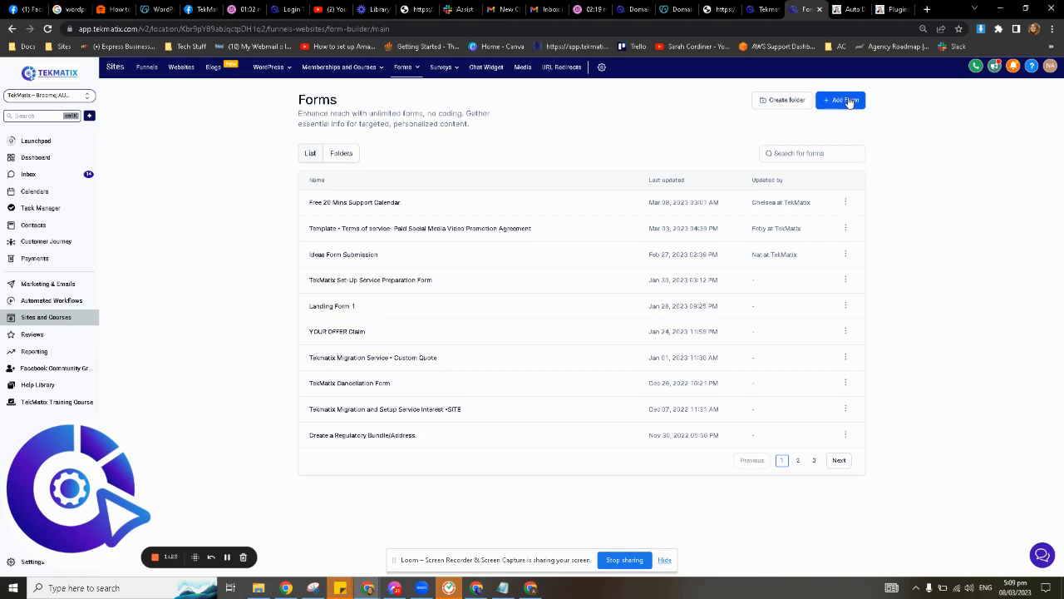
Create a new blank form (Form 26) and try selecting its title to rename it.
{"action": "left_click", "coordinate": [849, 102]}
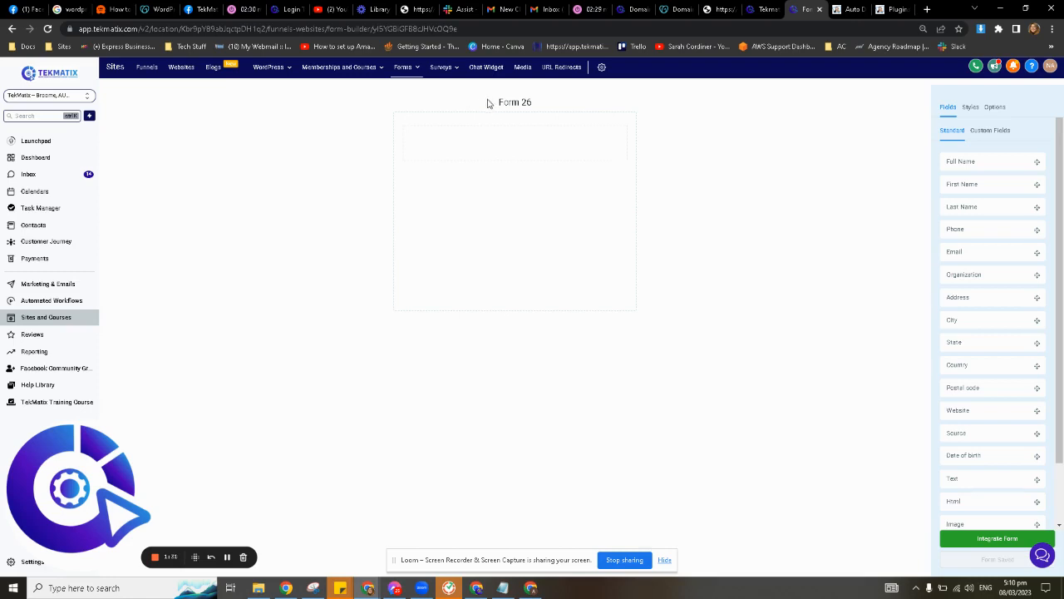
{"action": "mouse_move", "coordinate": [490, 102]}
{"action": "left_mouse_down"}
{"action": "mouse_move", "coordinate": [539, 105]}
{"action": "mouse_move", "coordinate": [485, 103]}
{"action": "left_mouse_up"}
{"action": "left_click", "coordinate": [746, 117]}
{"action": "left_click", "coordinate": [549, 105]}
{"action": "left_click_drag", "start_coordinate": [558, 105], "coordinate": [487, 108]}
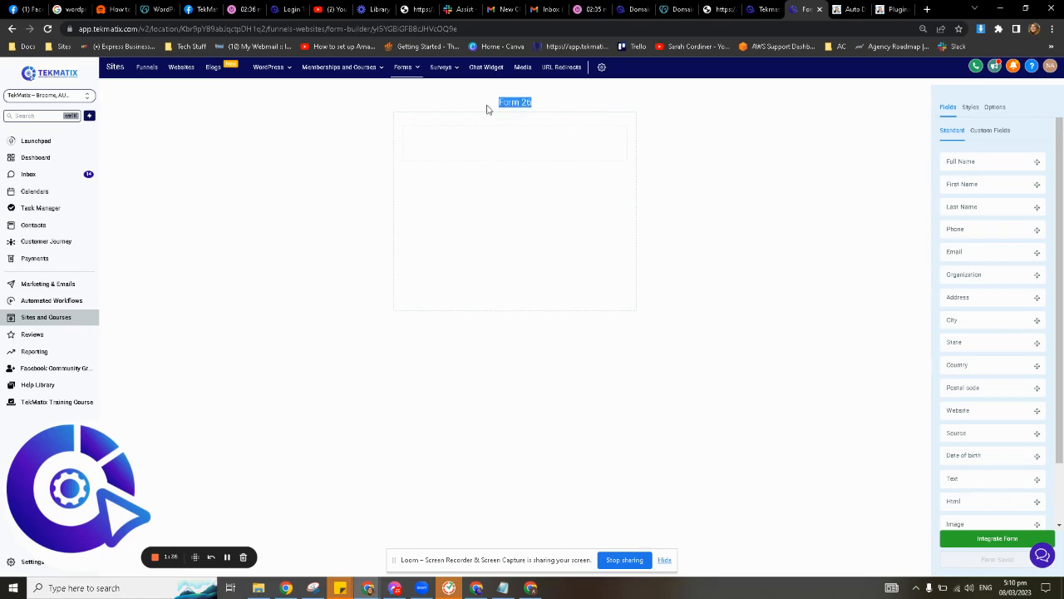
{"action": "left_click", "coordinate": [750, 135]}
{"action": "left_click_drag", "start_coordinate": [542, 105], "coordinate": [480, 105]}
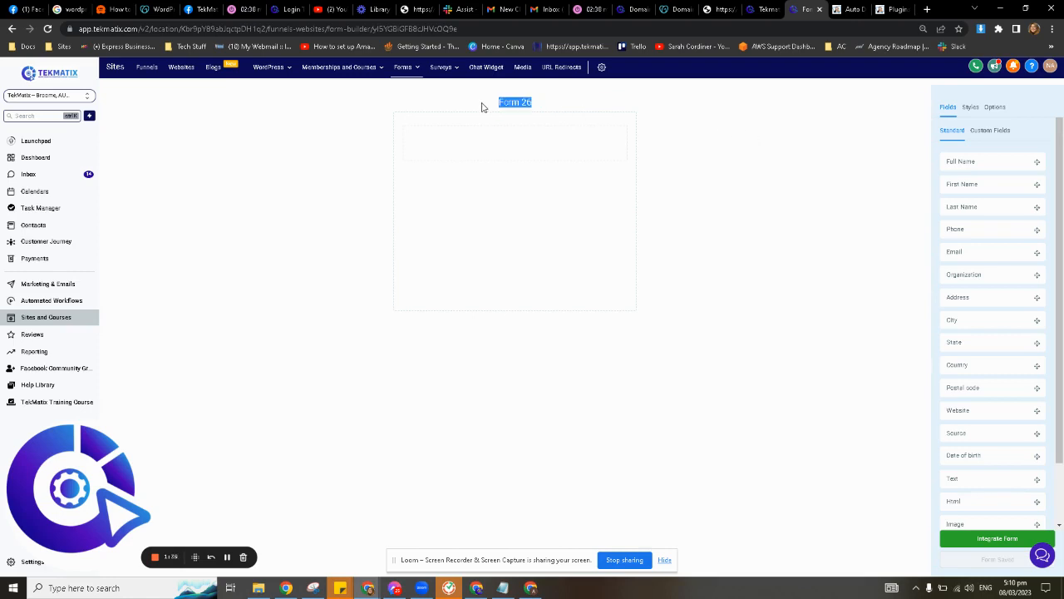
Rename the form from Form 26 to 'Wordpress Form' in its Options settings.
{"action": "left_click", "coordinate": [996, 108]}
{"action": "left_click", "coordinate": [990, 154]}
{"action": "key", "text": "ctrl+a"}
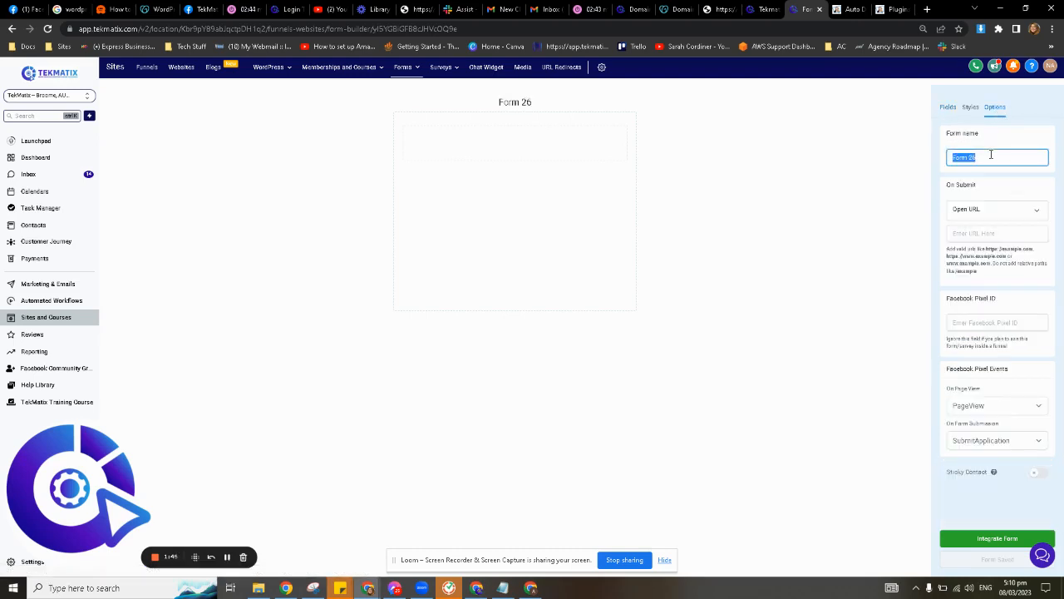
{"action": "type", "text": "Wordpree"}
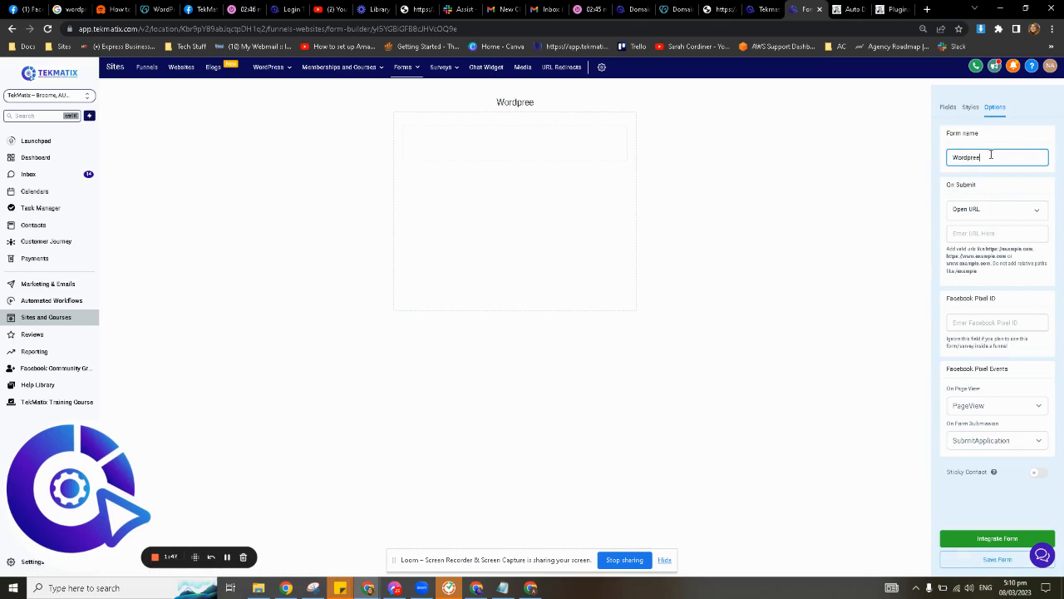
{"action": "type", "text": "s Form"}
{"action": "left_click", "coordinate": [850, 190]}
{"action": "left_click", "coordinate": [950, 109]}
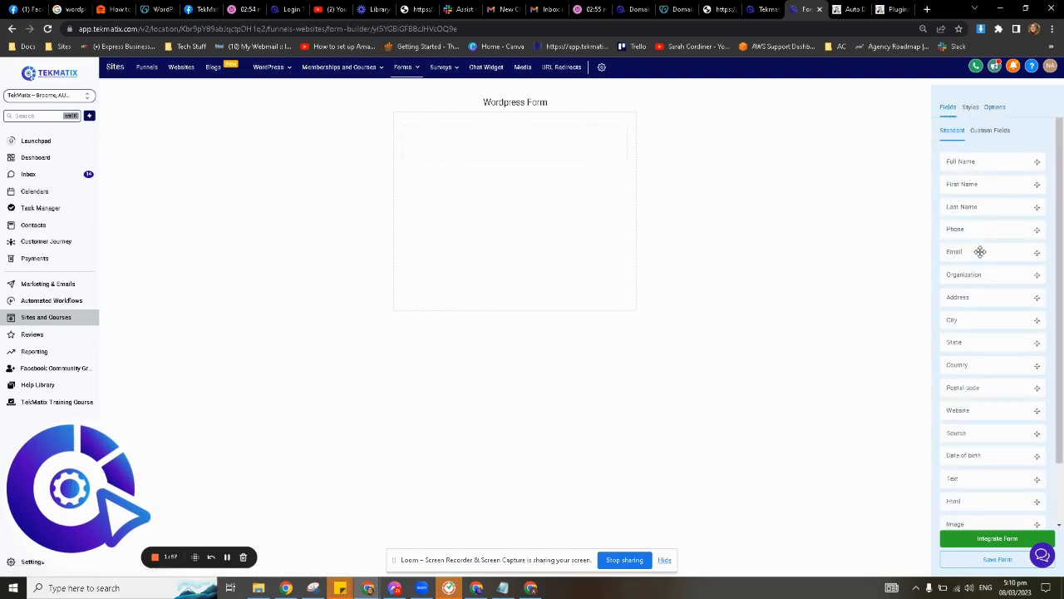
Add First Name, Last Name, Email and Phone fields to the form, stacked in order.
{"action": "left_click_drag", "start_coordinate": [973, 183], "coordinate": [498, 154]}
{"action": "left_click_drag", "start_coordinate": [984, 208], "coordinate": [490, 185]}
{"action": "left_click_drag", "start_coordinate": [986, 256], "coordinate": [483, 233]}
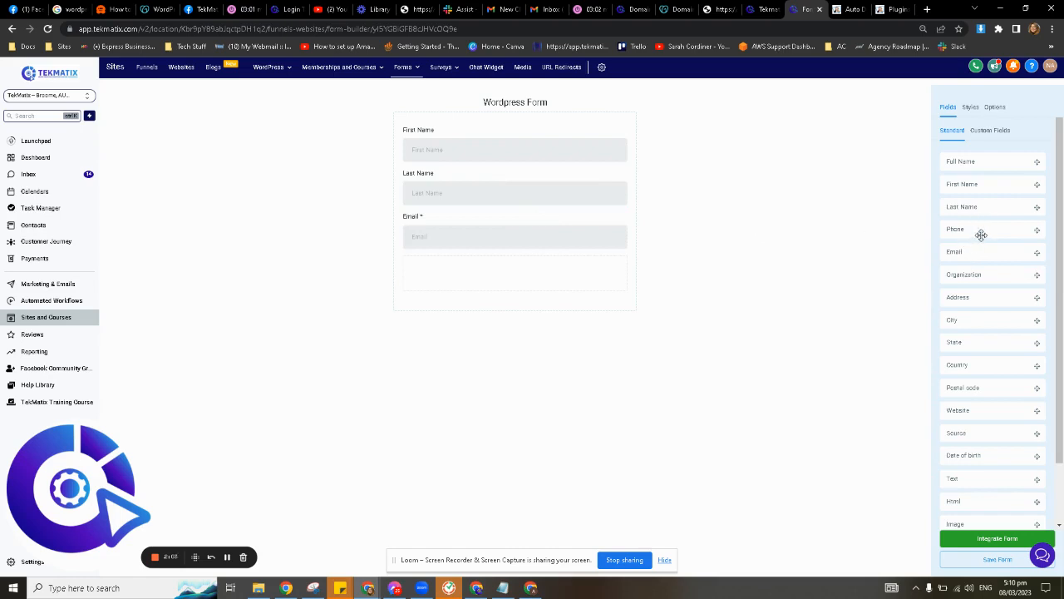
{"action": "left_click_drag", "start_coordinate": [979, 232], "coordinate": [483, 274]}
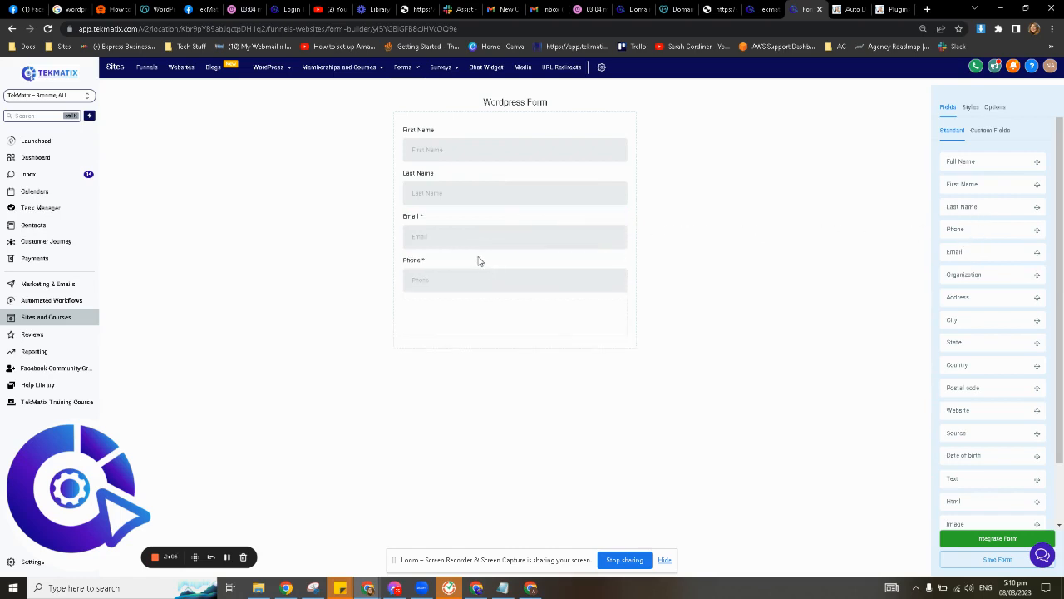
Browse the custom fields and start creating a new custom field.
{"action": "left_click", "coordinate": [982, 138]}
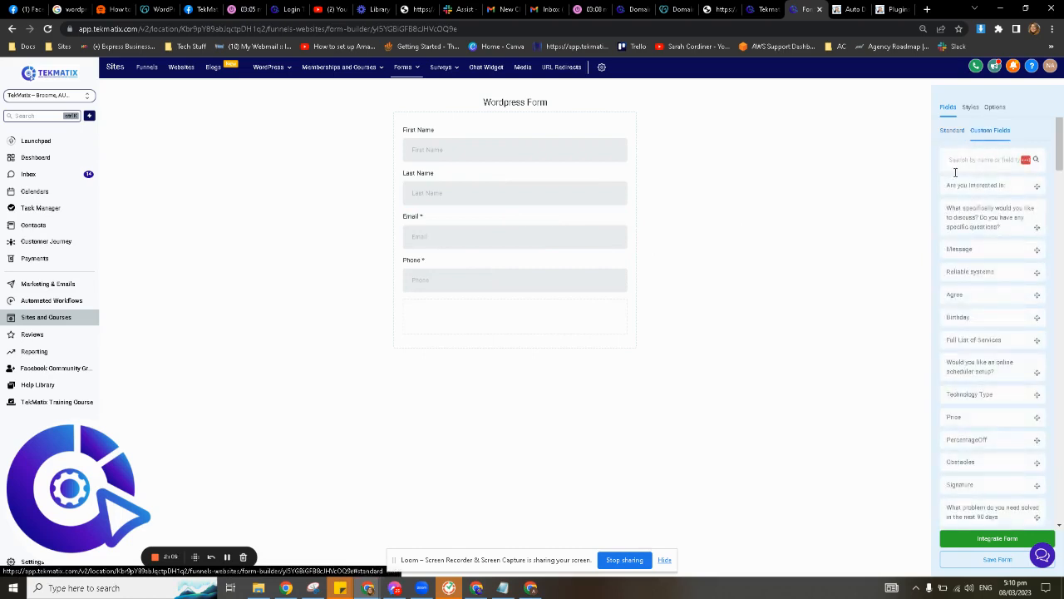
{"action": "left_click", "coordinate": [952, 134]}
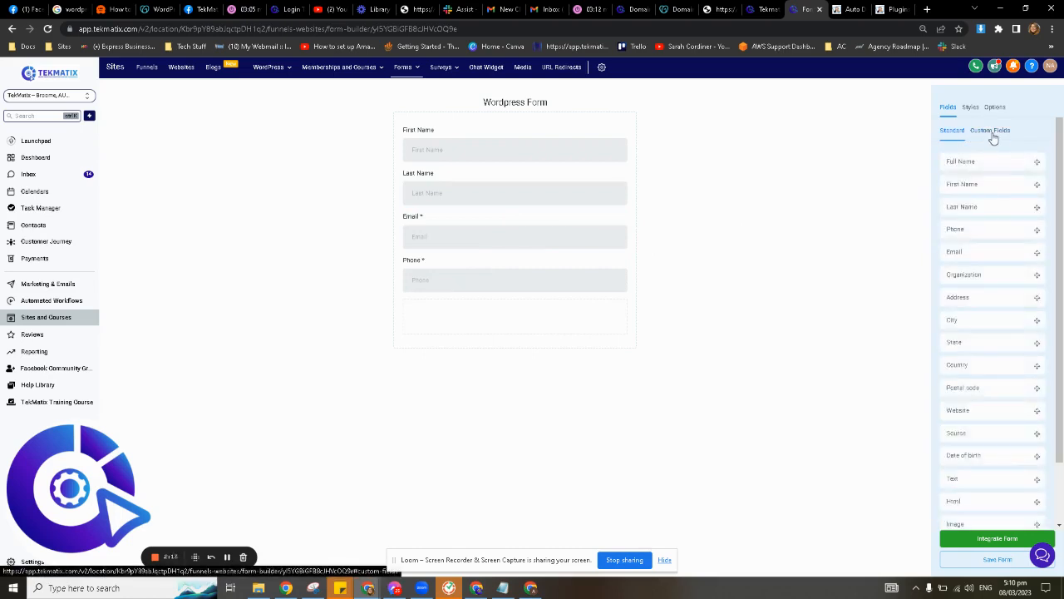
{"action": "left_click", "coordinate": [992, 136]}
{"action": "scroll", "coordinate": [978, 364], "scroll_direction": "down", "scroll_amount": 10}
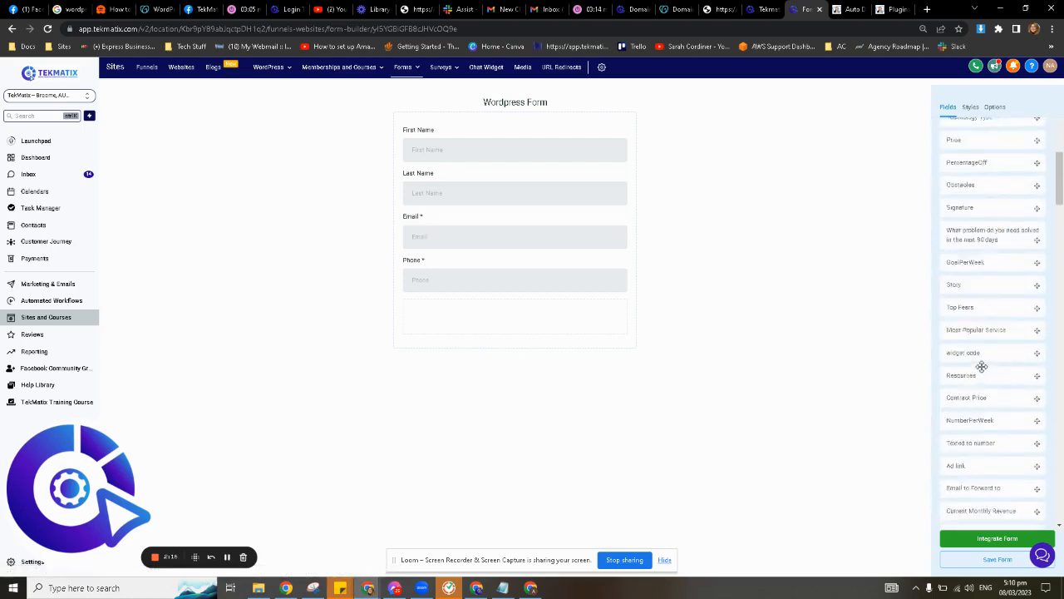
{"action": "scroll", "coordinate": [979, 364], "scroll_direction": "down", "scroll_amount": 10}
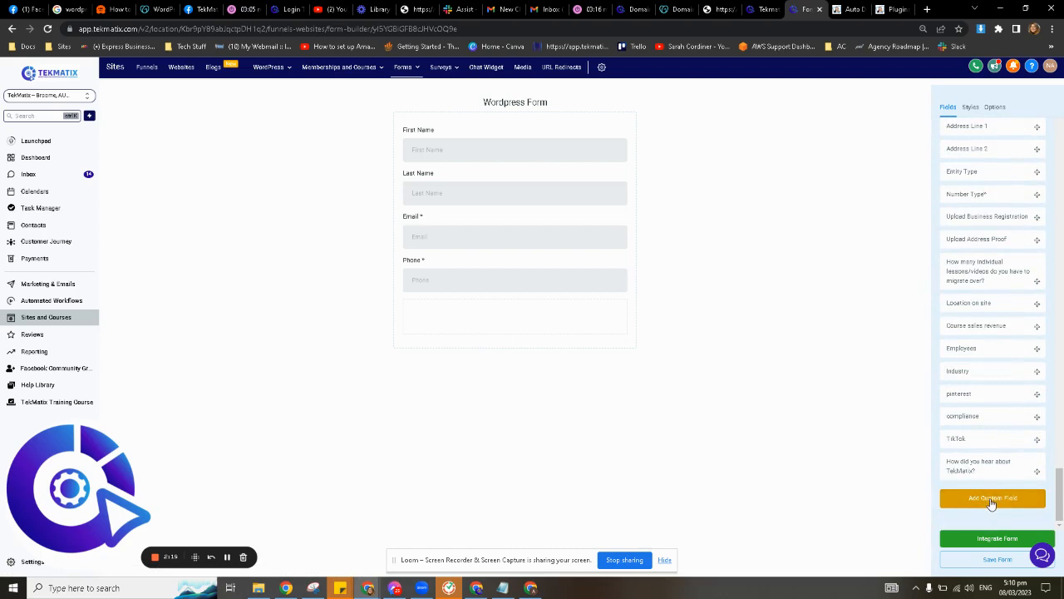
{"action": "left_click", "coordinate": [991, 502]}
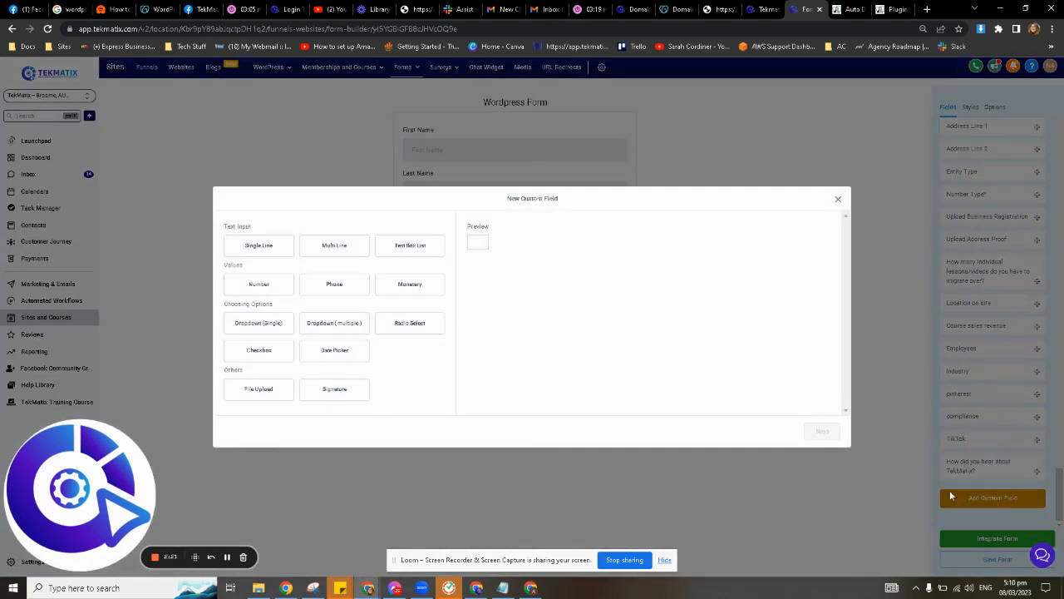
Make a Single Line field named 'How can I help you today?' in the Additional Info group.
{"action": "left_click", "coordinate": [274, 250]}
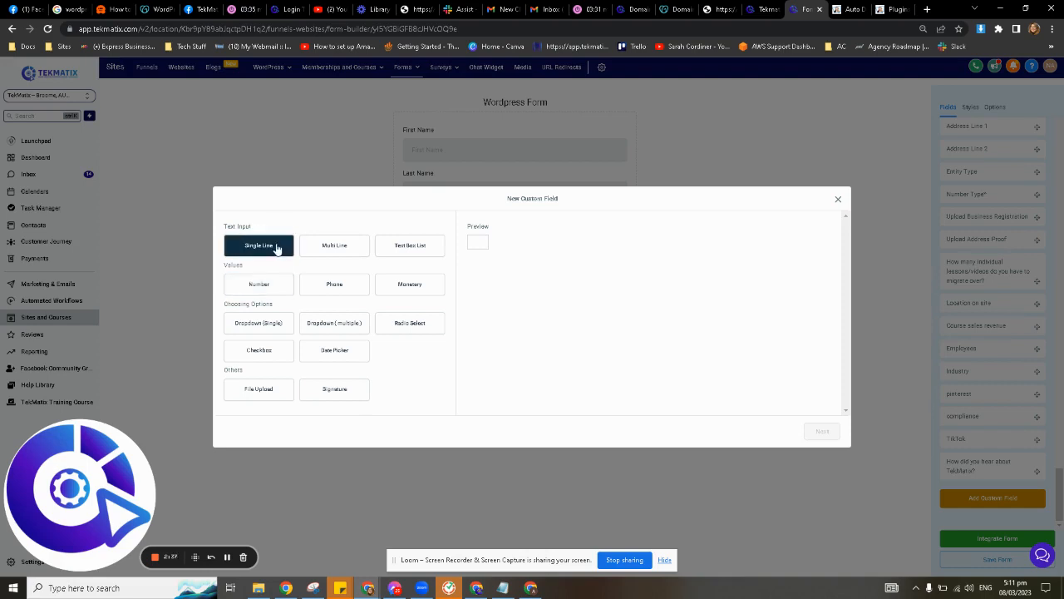
{"action": "left_click", "coordinate": [277, 247]}
{"action": "left_click", "coordinate": [827, 433]}
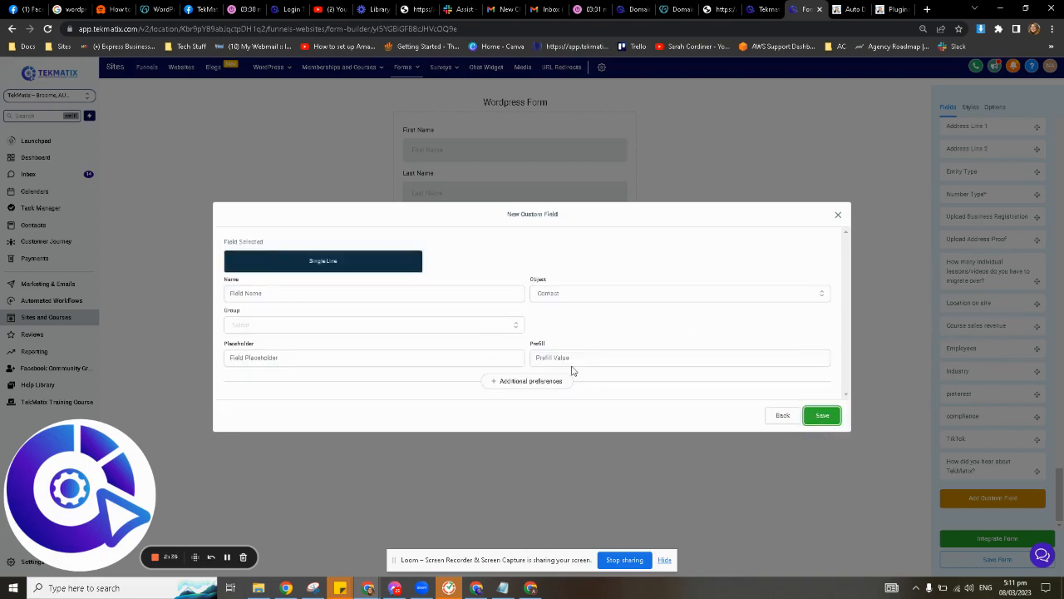
{"action": "left_click", "coordinate": [297, 292]}
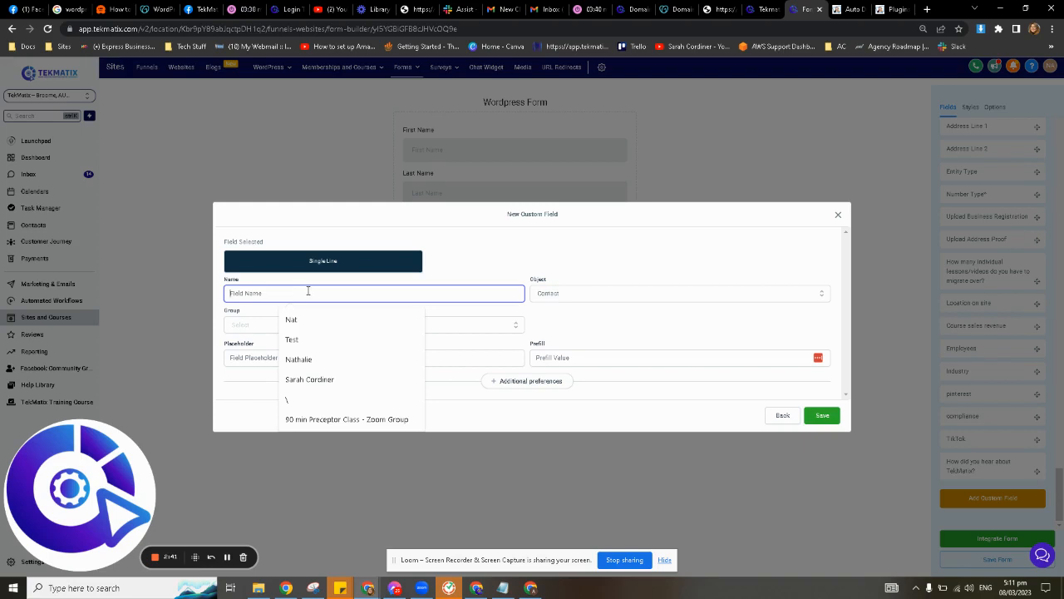
{"action": "type", "text": "How"}
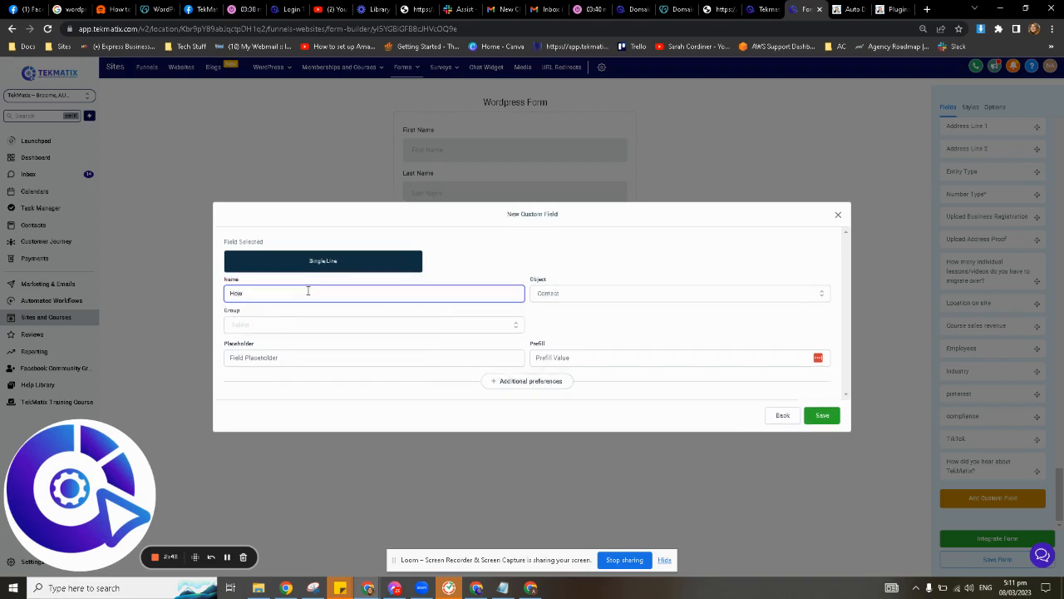
{"action": "type", "text": " cam"}
{"action": "left_click", "coordinate": [335, 323]}
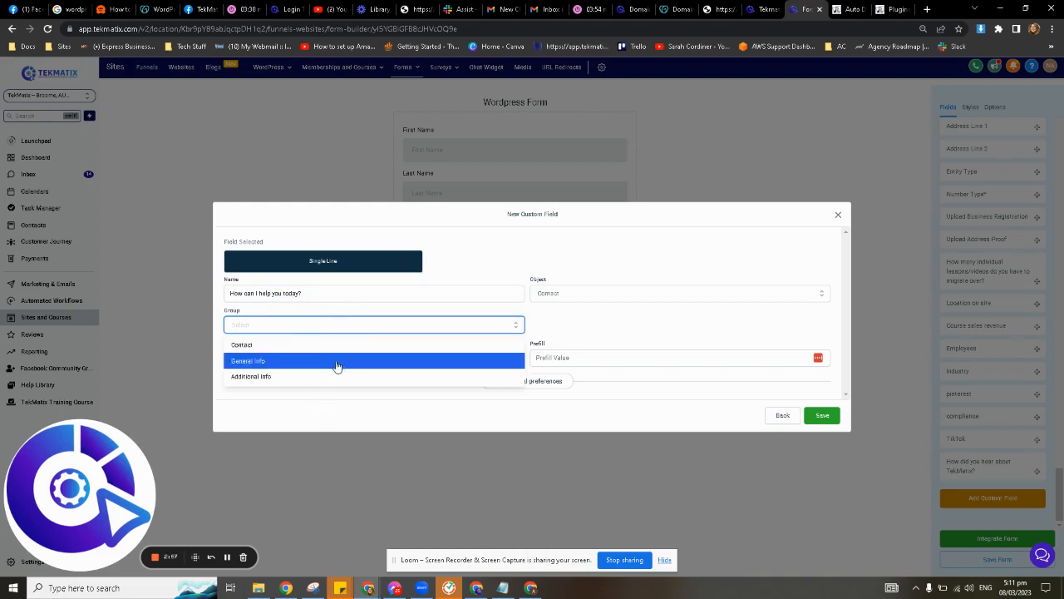
{"action": "left_click", "coordinate": [277, 379]}
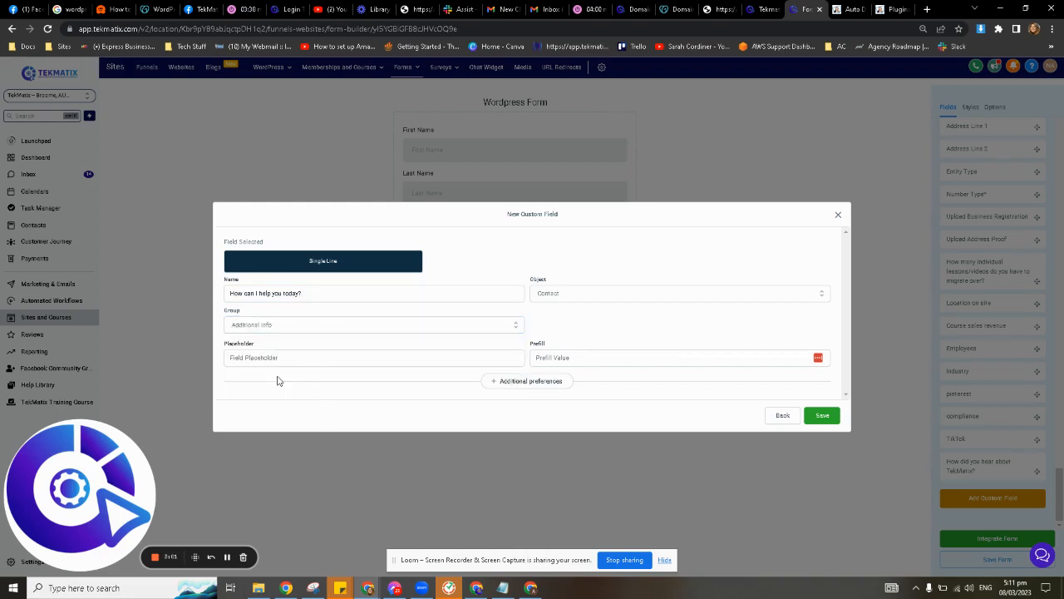
Give the field a placeholder asking how we can serve you, and save it.
{"action": "left_click", "coordinate": [283, 357]}
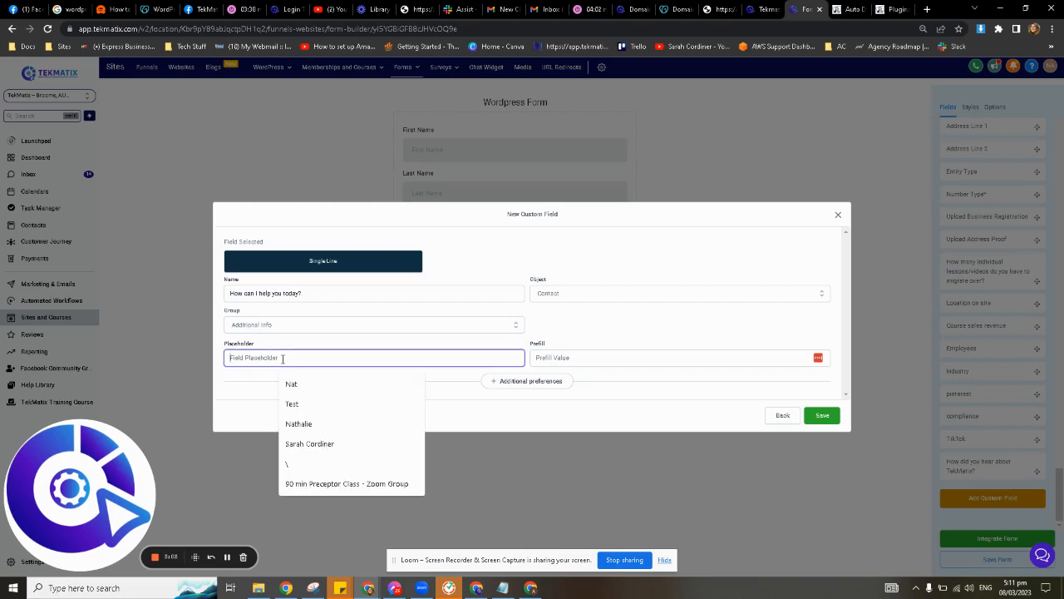
{"action": "left_click_drag", "start_coordinate": [304, 294], "coordinate": [215, 300]}
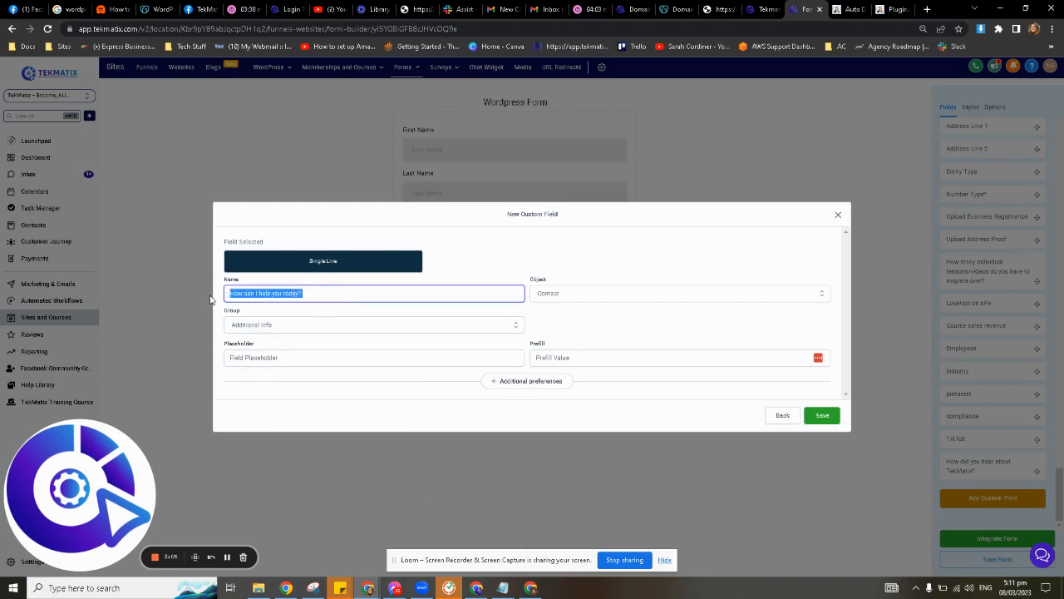
{"action": "left_click", "coordinate": [282, 294]}
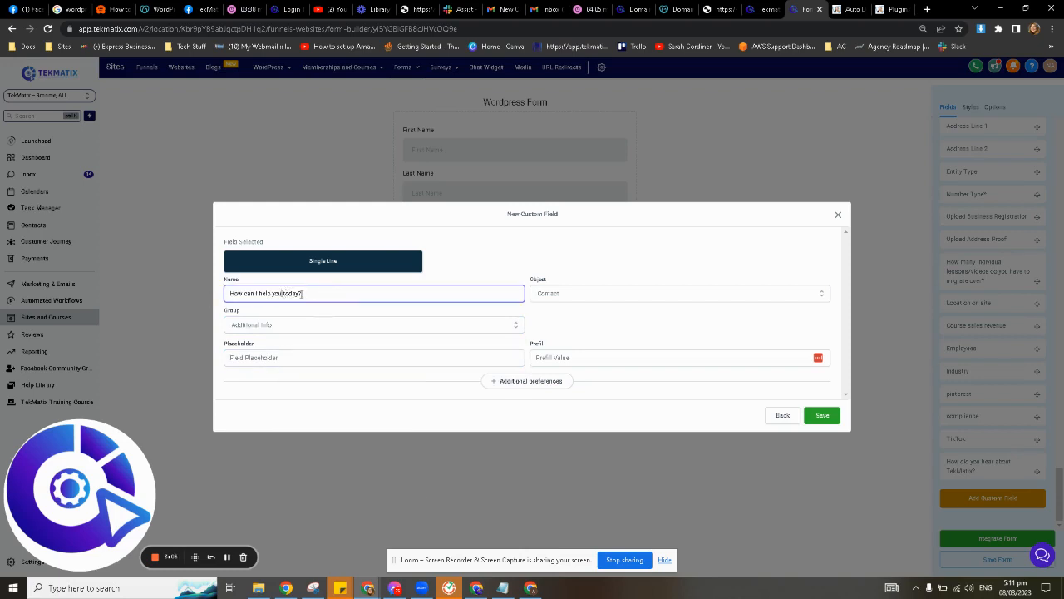
{"action": "left_click", "coordinate": [275, 358]}
{"action": "type", "text": "Tel"}
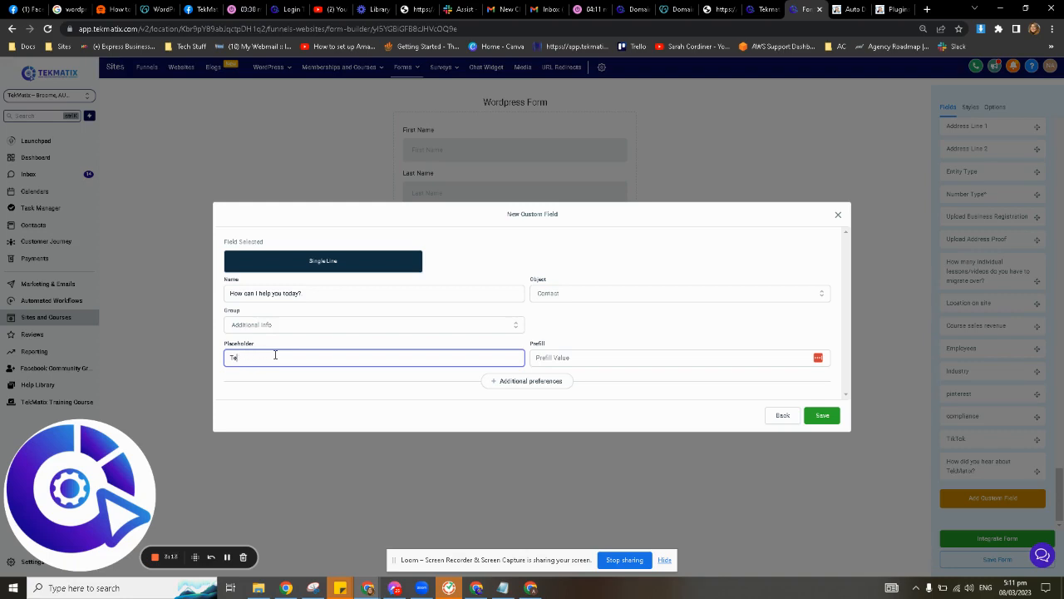
{"action": "key", "text": "BackSpace"}
{"action": "key", "text": "BackSpace"}
{"action": "type", "text": "Pleas"}
{"action": "left_click", "coordinate": [822, 415]}
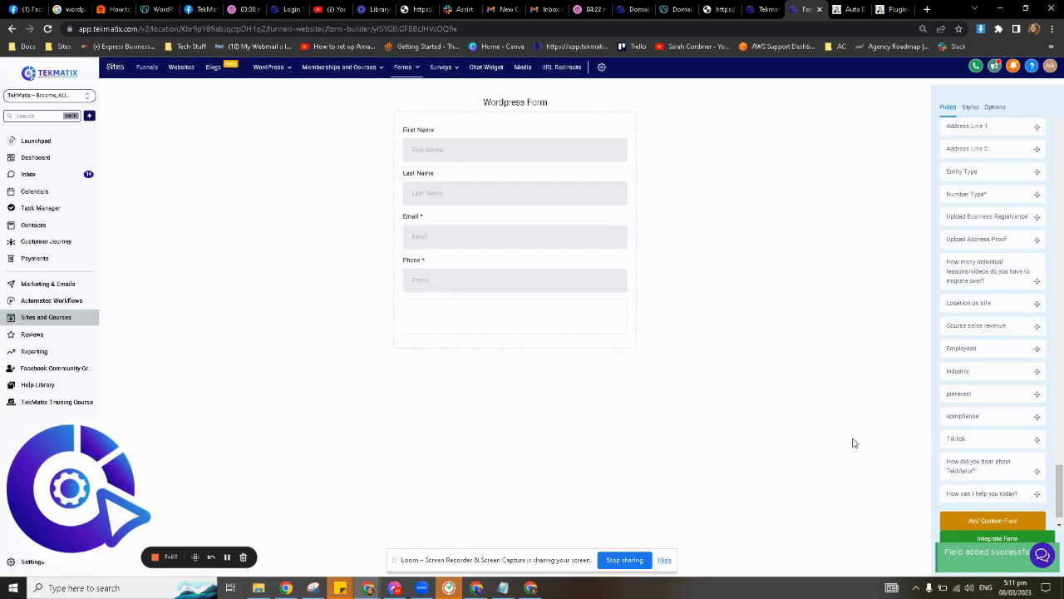
Place the 'How can I help you today?' field on the form below Phone.
{"action": "scroll", "coordinate": [1004, 365], "scroll_direction": "down", "scroll_amount": 1}
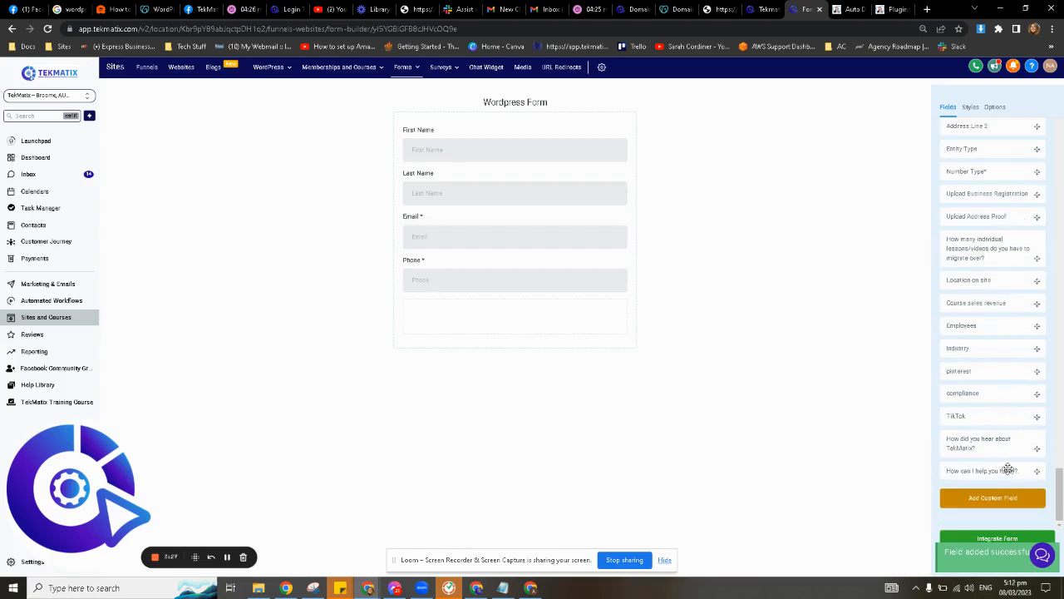
{"action": "left_click_drag", "start_coordinate": [1004, 473], "coordinate": [542, 371]}
{"action": "left_click_drag", "start_coordinate": [519, 319], "coordinate": [518, 312]}
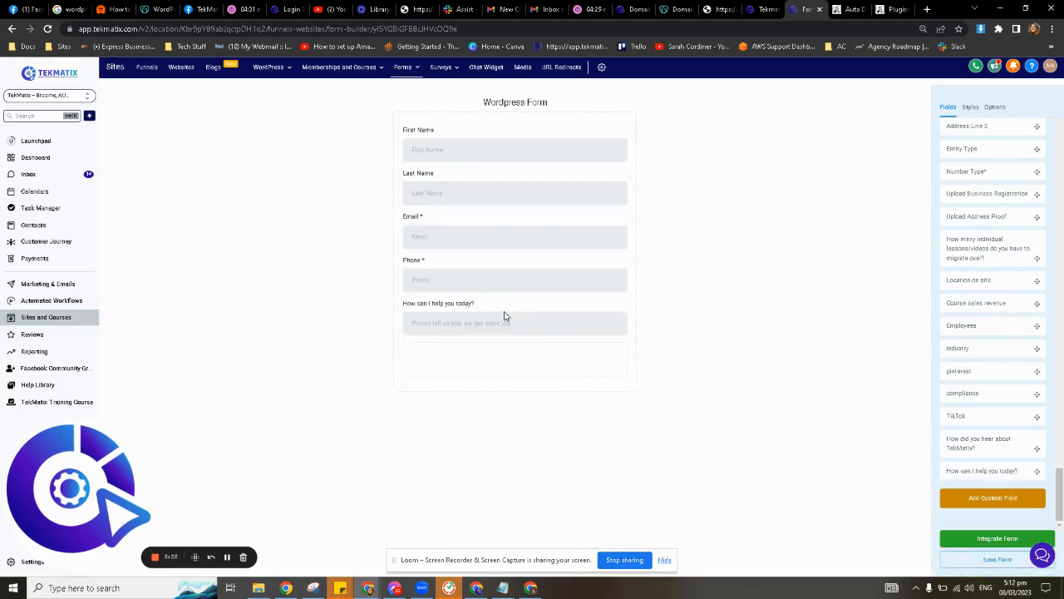
Start a Number custom field named 'How many social media accounts do you have?'.
{"action": "left_click", "coordinate": [986, 509]}
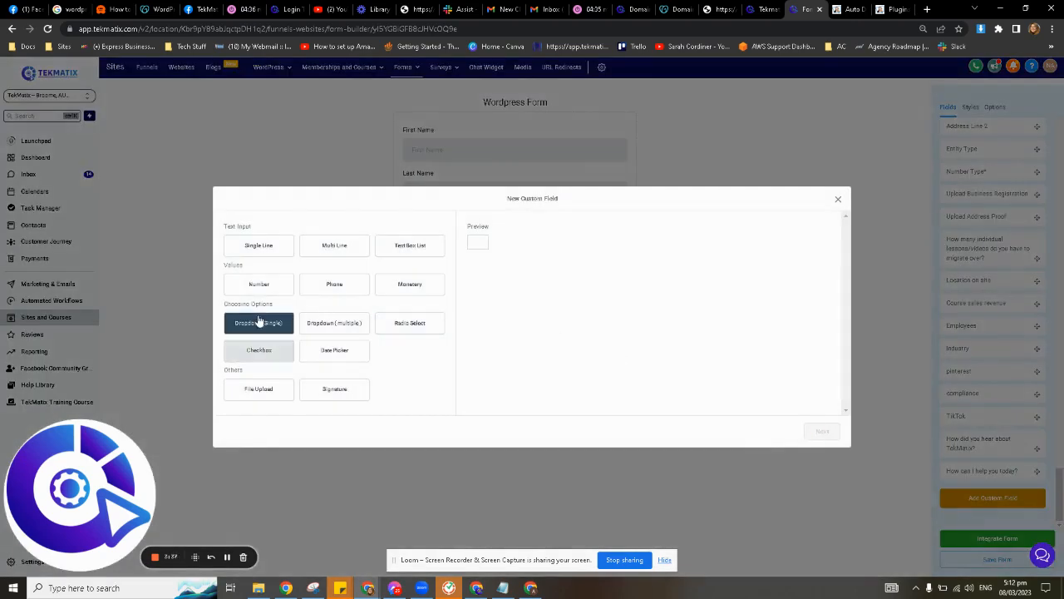
{"action": "left_click", "coordinate": [261, 287]}
{"action": "left_click", "coordinate": [823, 432]}
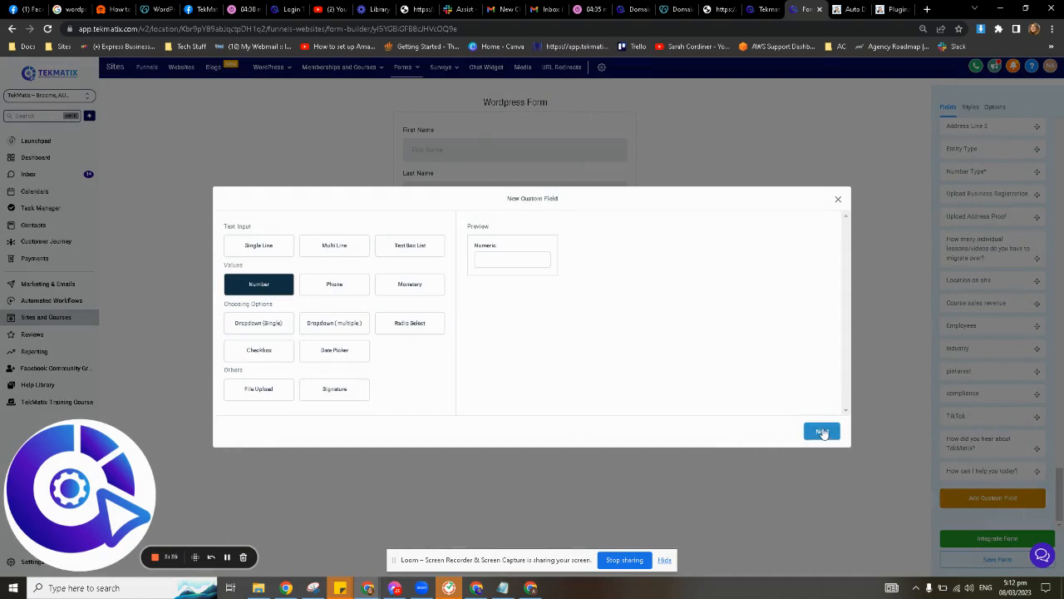
{"action": "left_click", "coordinate": [316, 291]}
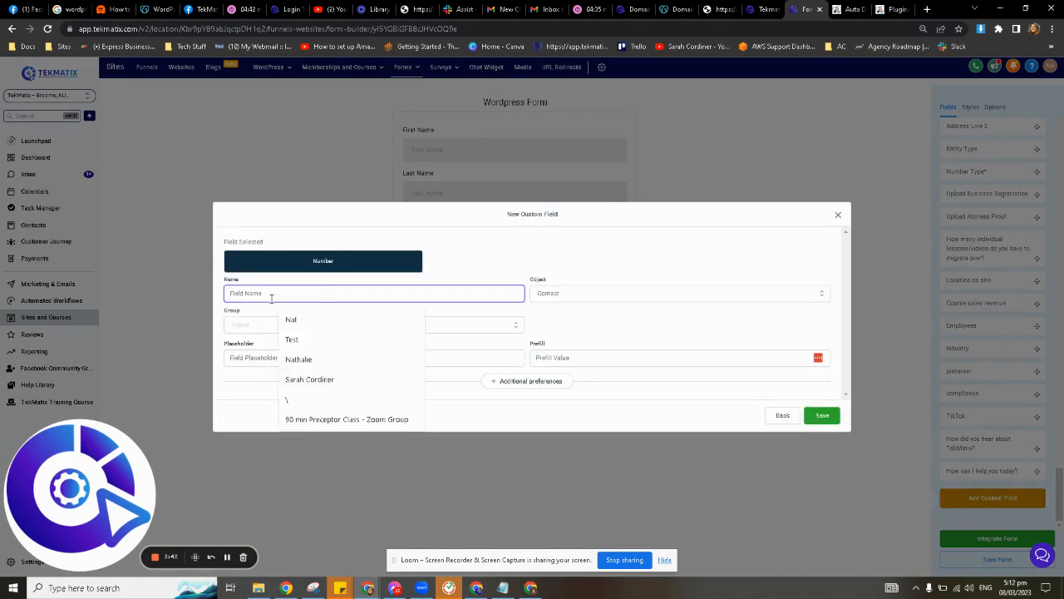
{"action": "type", "text": "Hoa many social"}
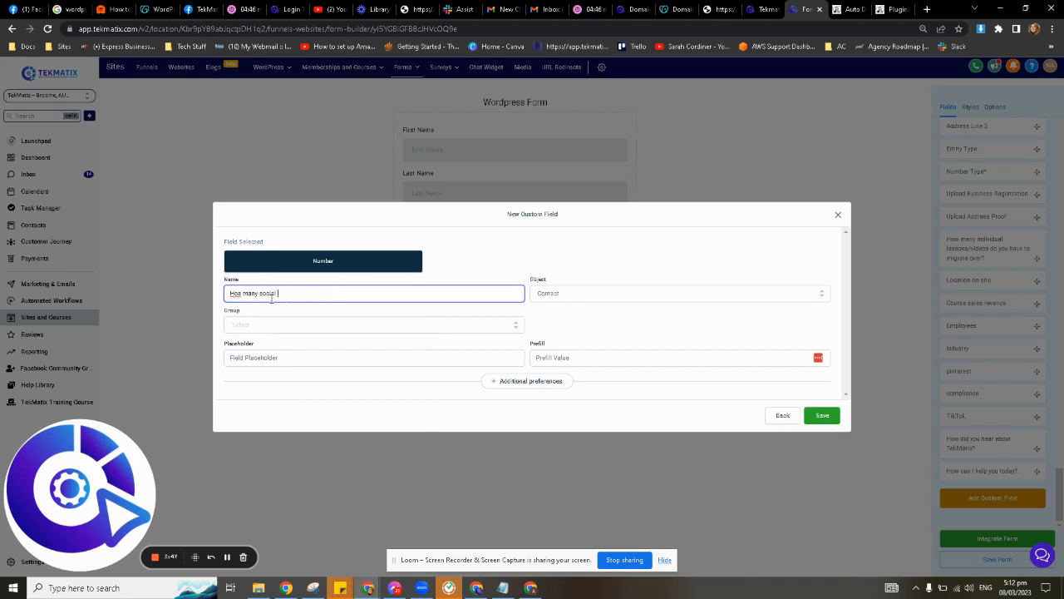
{"action": "key", "text": "BackSpace"}
{"action": "type", "text": "w m"}
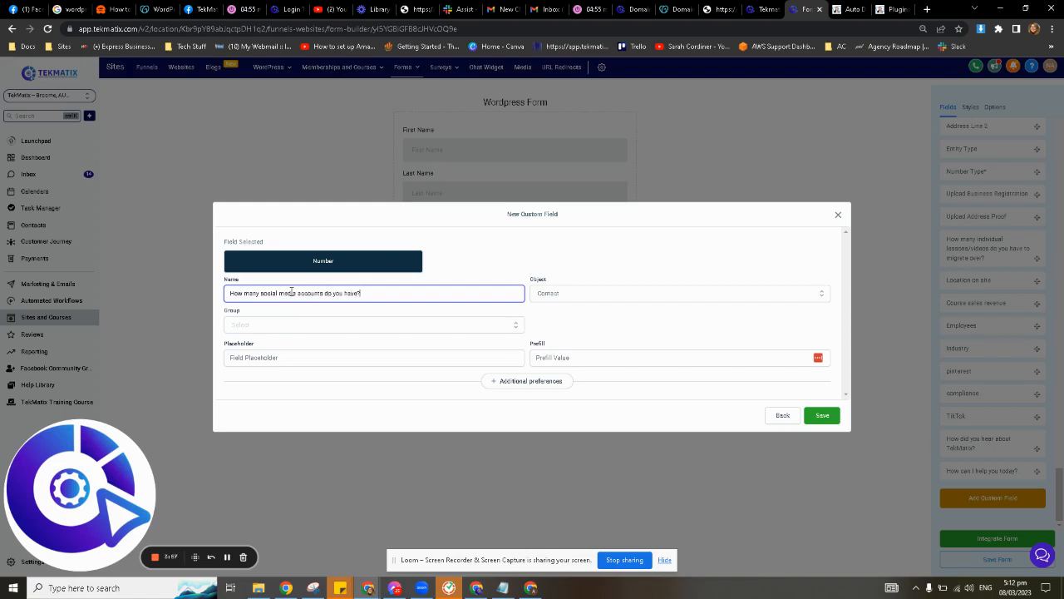
{"action": "key", "text": "ctrl+a"}
Set its placeholder to 'number of social media sites', group Additional info, and save.
{"action": "left_click", "coordinate": [307, 357]}
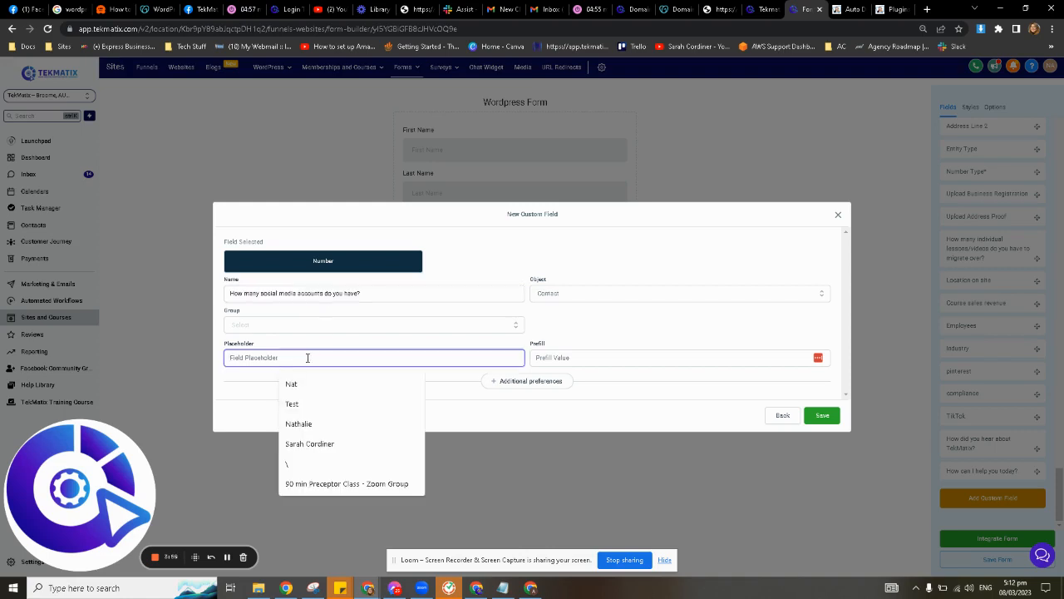
{"action": "type", "text": "number of social"}
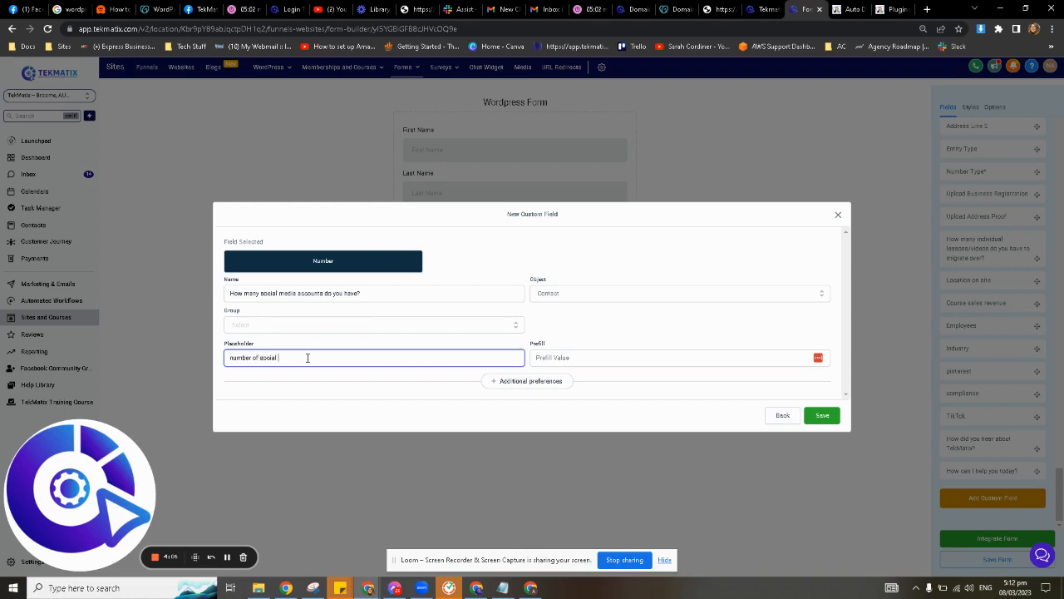
{"action": "type", "text": "media sites"}
{"action": "left_click", "coordinate": [281, 356]}
{"action": "left_click", "coordinate": [332, 330]}
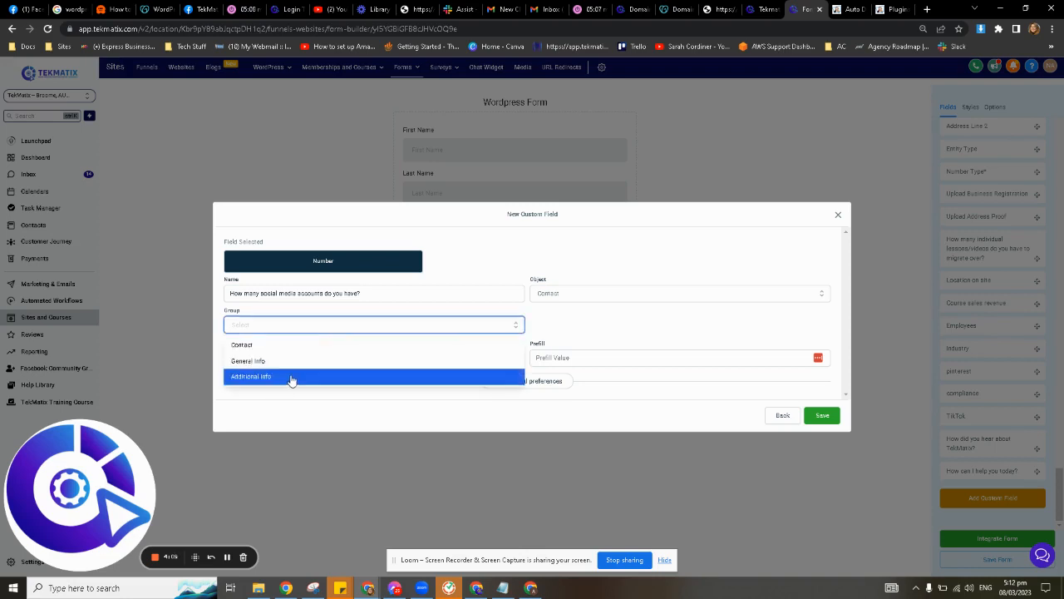
{"action": "left_click", "coordinate": [291, 380]}
{"action": "left_click", "coordinate": [820, 415]}
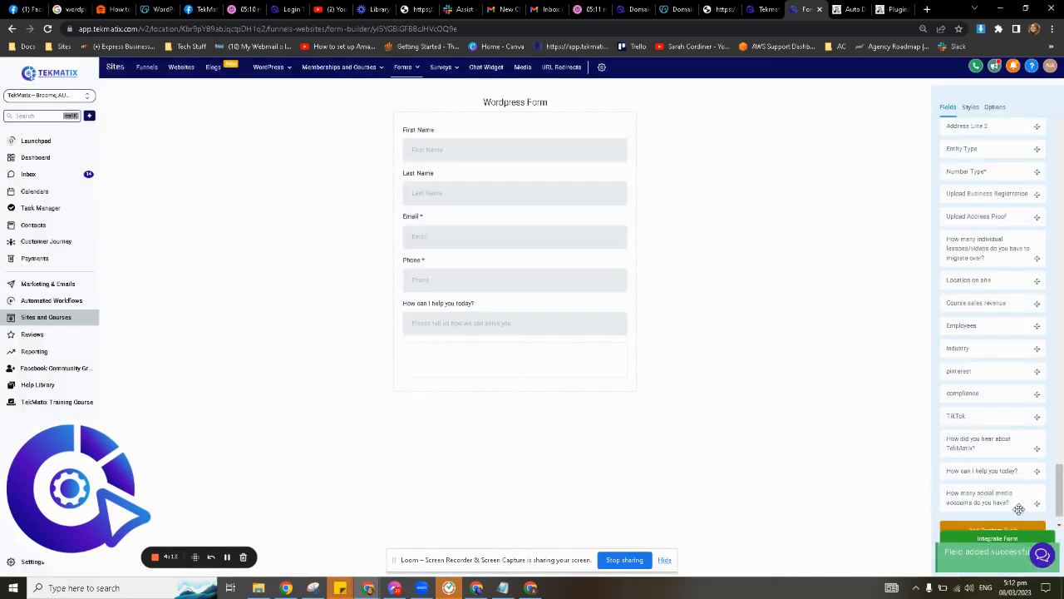
Add the social media accounts question below 'How can I help you today?'.
{"action": "left_click_drag", "start_coordinate": [1003, 467], "coordinate": [520, 356]}
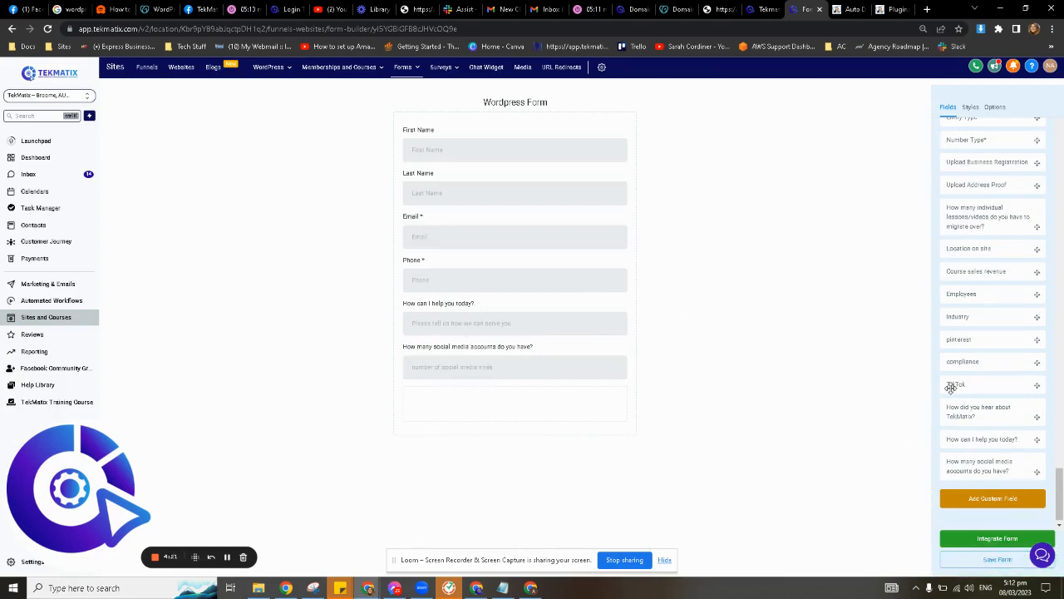
{"action": "scroll", "coordinate": [956, 391], "scroll_direction": "up", "scroll_amount": 5}
{"action": "scroll", "coordinate": [973, 417], "scroll_direction": "up", "scroll_amount": 15}
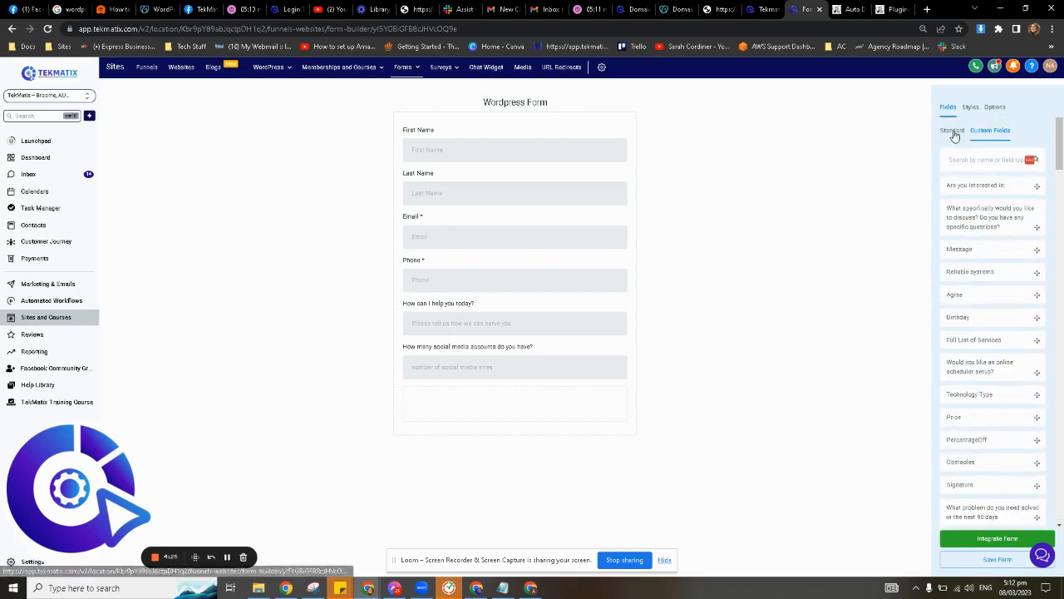
Add a standard Button at the bottom of the form and select it.
{"action": "left_click", "coordinate": [952, 131]}
{"action": "scroll", "coordinate": [963, 316], "scroll_direction": "down", "scroll_amount": 1}
{"action": "scroll", "coordinate": [948, 167], "scroll_direction": "up", "scroll_amount": 1}
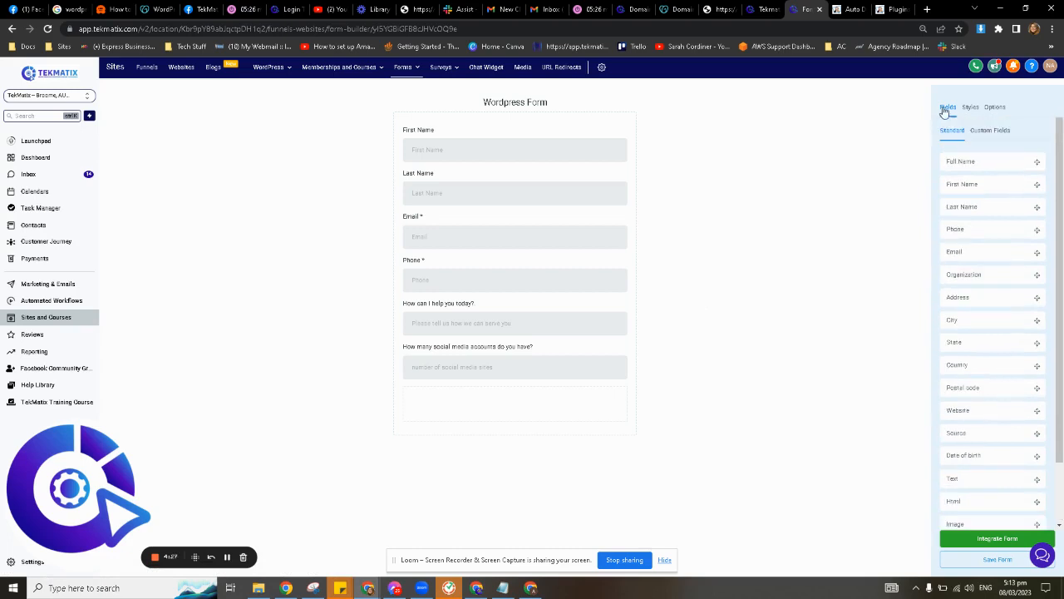
{"action": "scroll", "coordinate": [990, 427], "scroll_direction": "down", "scroll_amount": 2}
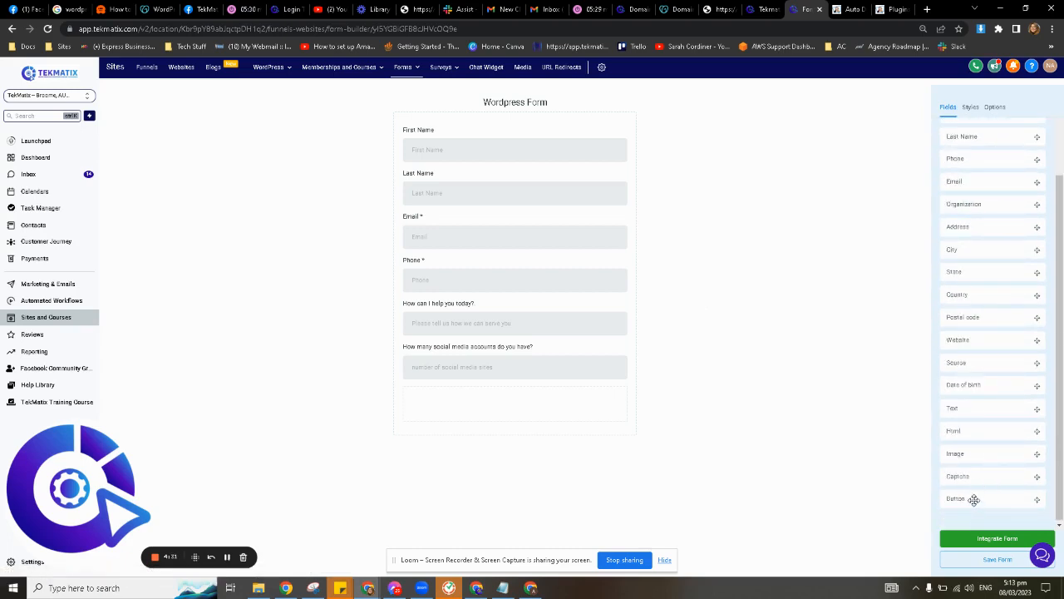
{"action": "left_click_drag", "start_coordinate": [974, 499], "coordinate": [451, 413]}
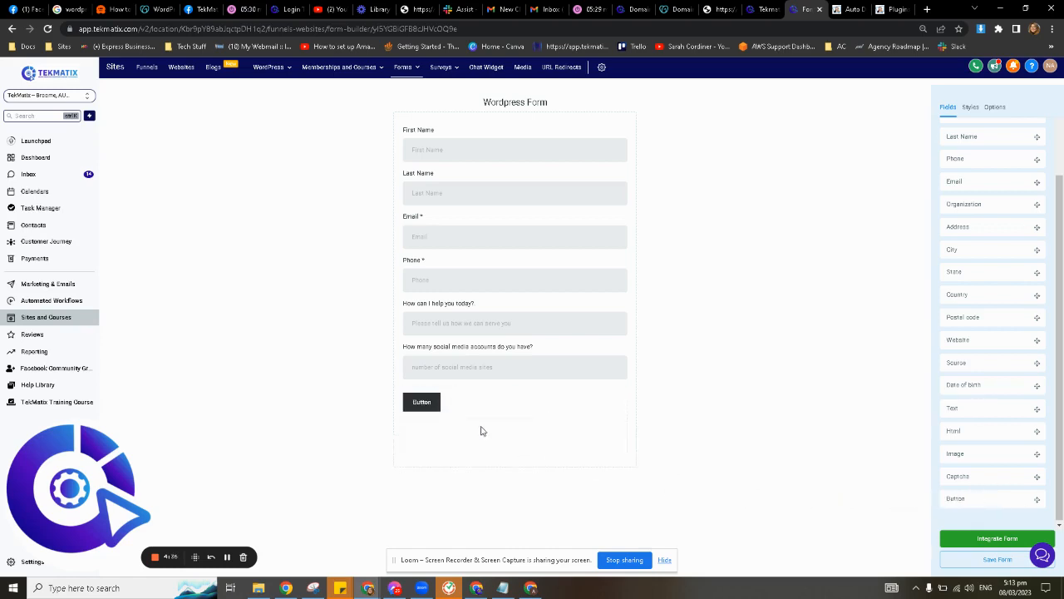
{"action": "left_click", "coordinate": [421, 403]}
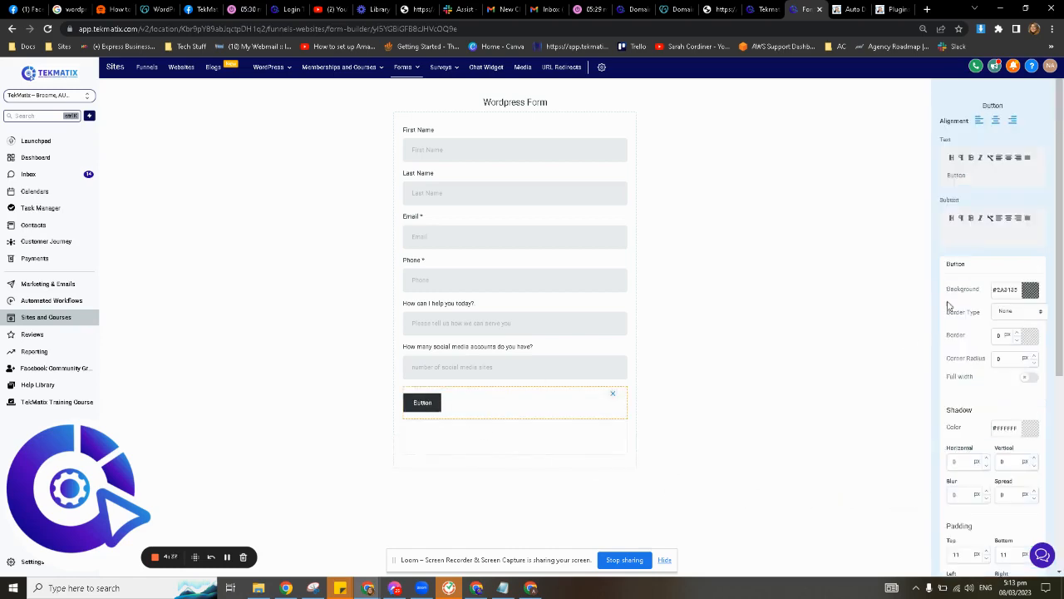
Change the button label to 'SUBMIT MY FORM'.
{"action": "double_click", "coordinate": [975, 175]}
{"action": "type", "text": "SUBMIT MY FORM"}
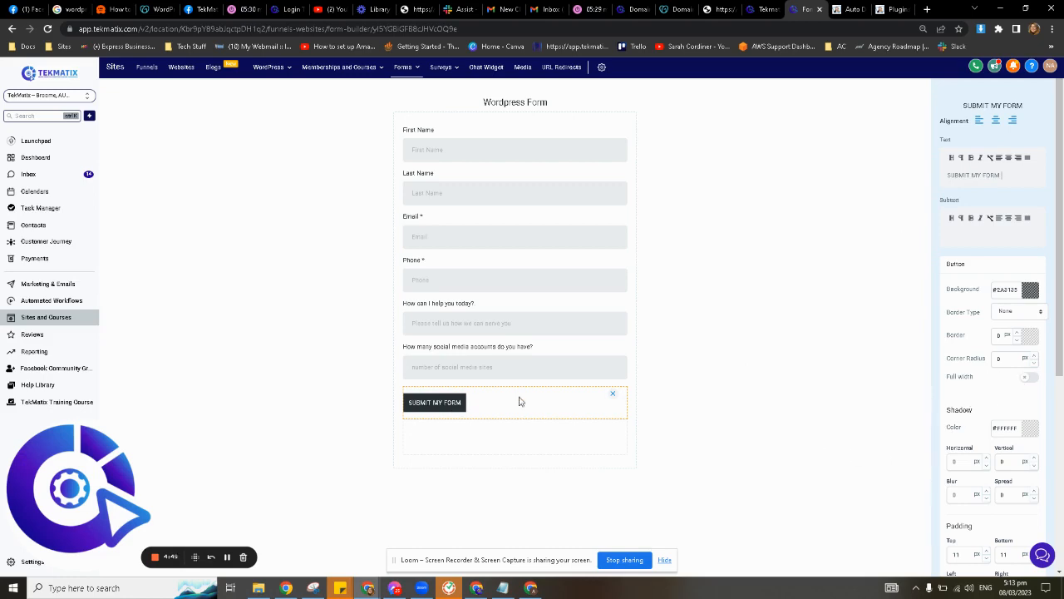
{"action": "left_click", "coordinate": [803, 401]}
{"action": "left_click", "coordinate": [464, 405]}
Make the button full width with a blue background and corner radius 25.
{"action": "left_click", "coordinate": [1027, 379]}
{"action": "left_click", "coordinate": [1032, 290]}
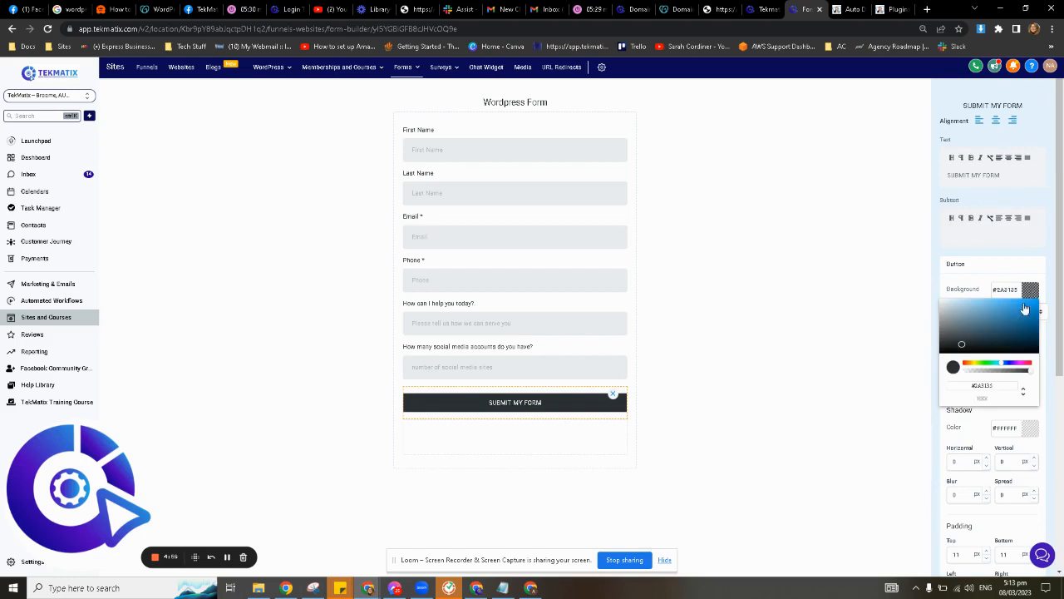
{"action": "left_click", "coordinate": [1027, 312]}
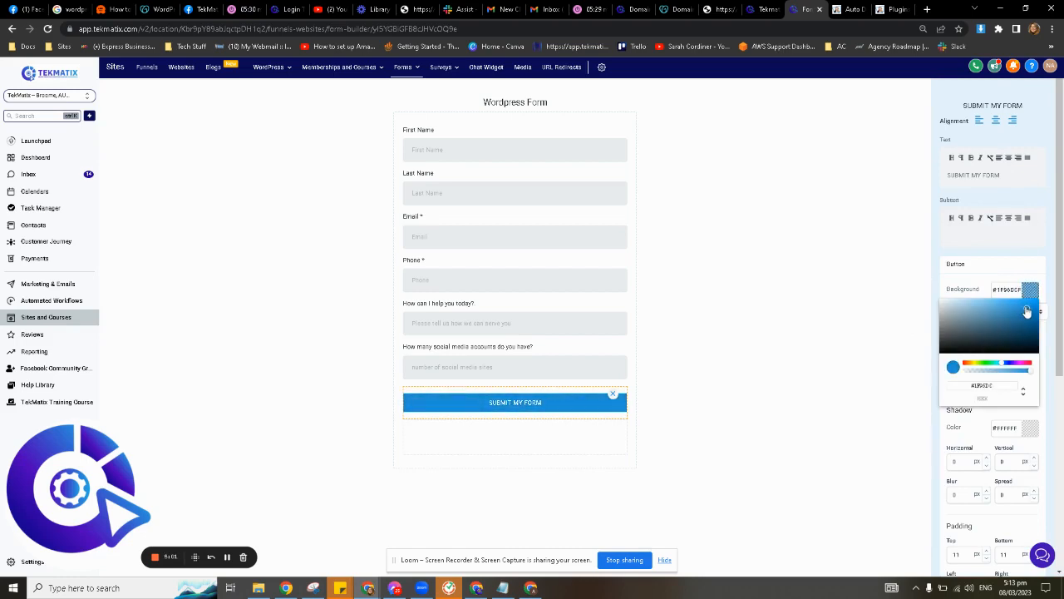
{"action": "left_click", "coordinate": [1029, 298]}
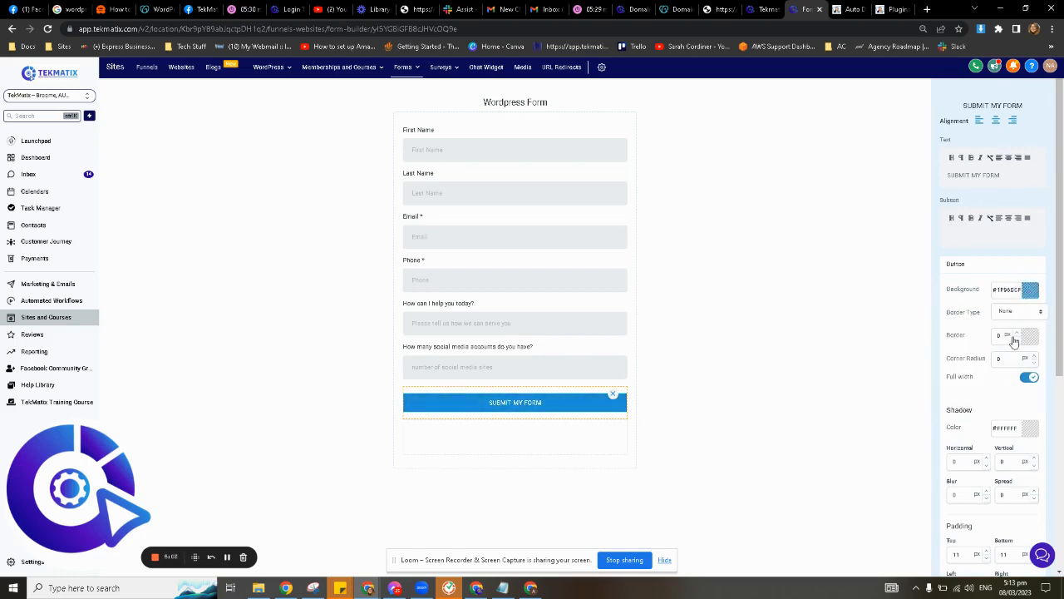
{"action": "double_click", "coordinate": [1002, 359]}
{"action": "left_click", "coordinate": [832, 373]}
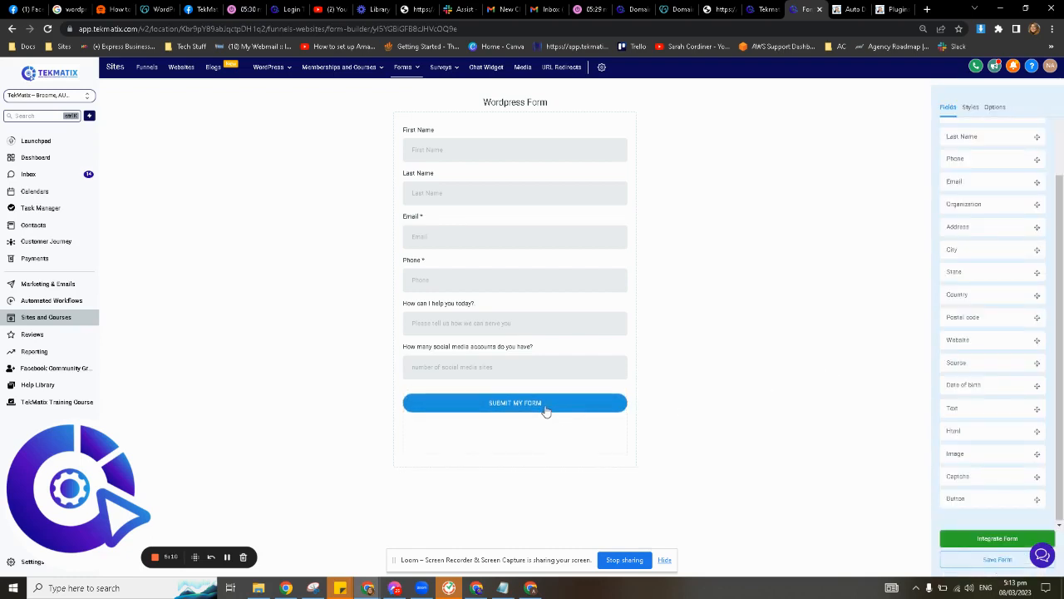
{"action": "left_click", "coordinate": [545, 411]}
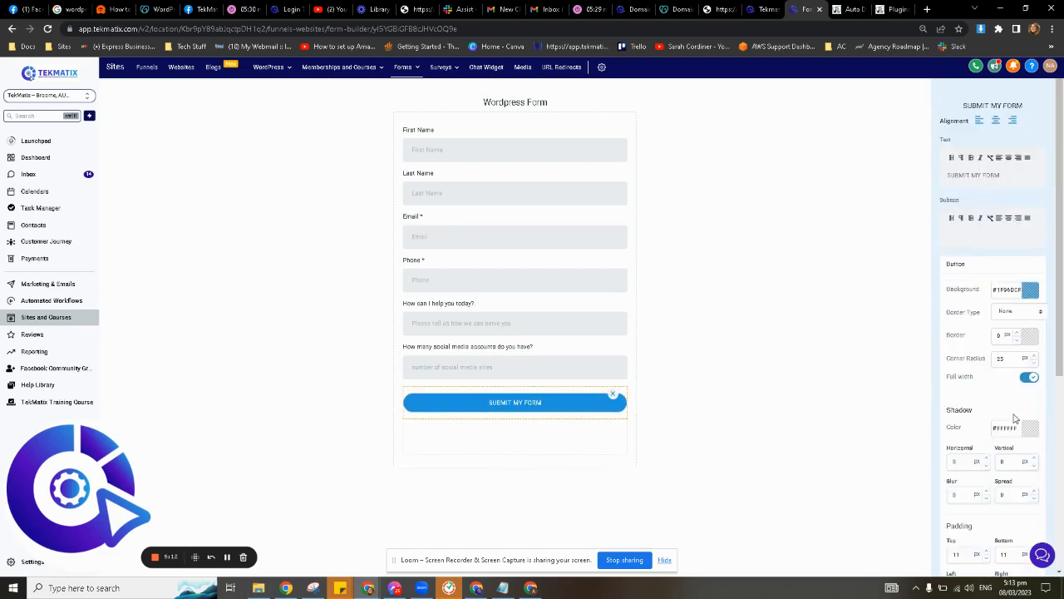
Keep the Roboto font and raise the button text size from 14 to 16 px.
{"action": "scroll", "coordinate": [1015, 418], "scroll_direction": "down", "scroll_amount": 2}
{"action": "scroll", "coordinate": [1013, 415], "scroll_direction": "down", "scroll_amount": 1}
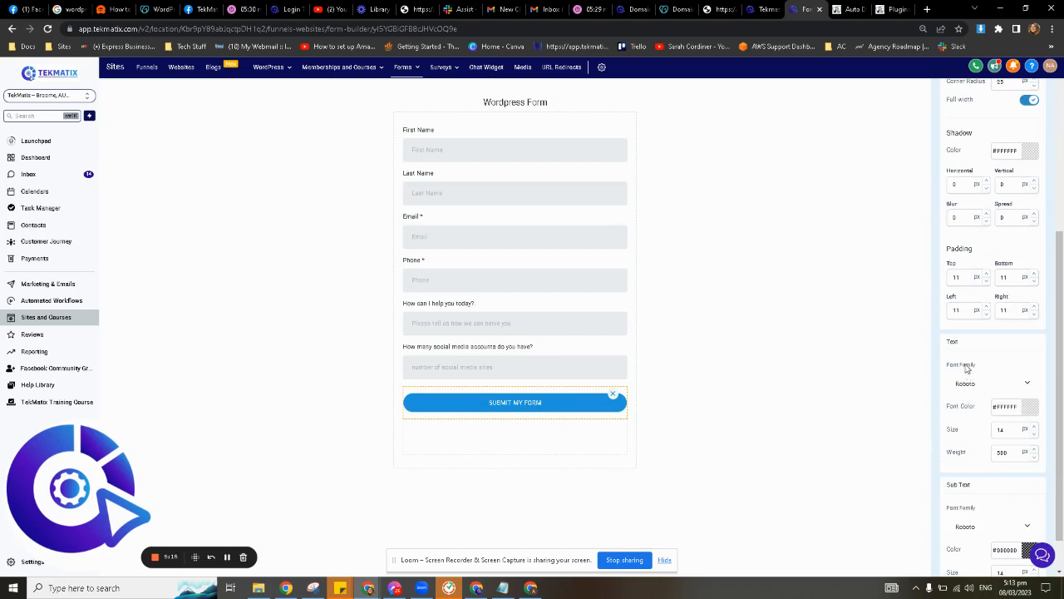
{"action": "left_click", "coordinate": [991, 385]}
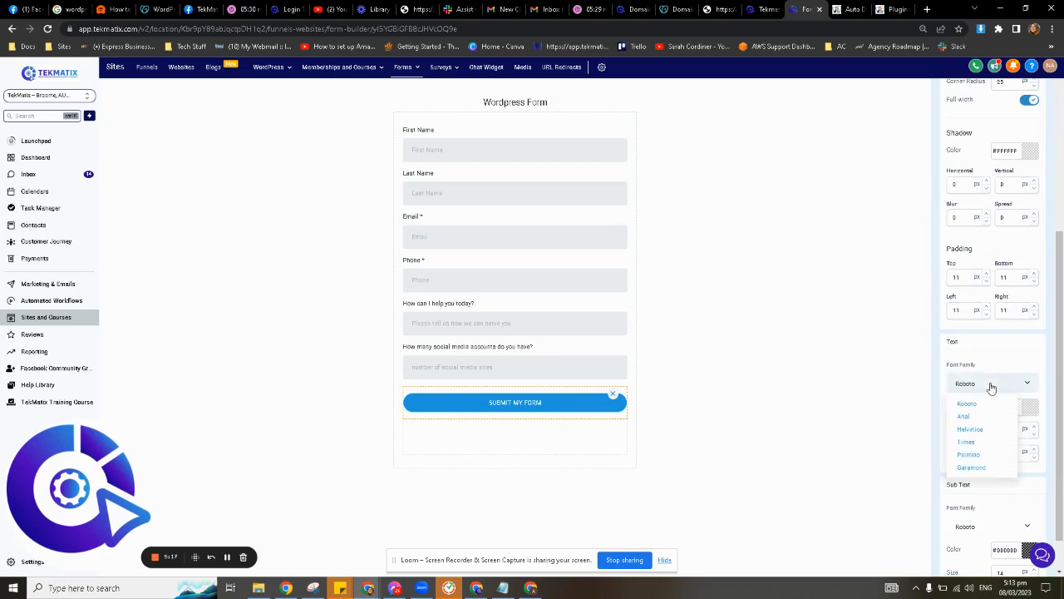
{"action": "left_click", "coordinate": [991, 385]}
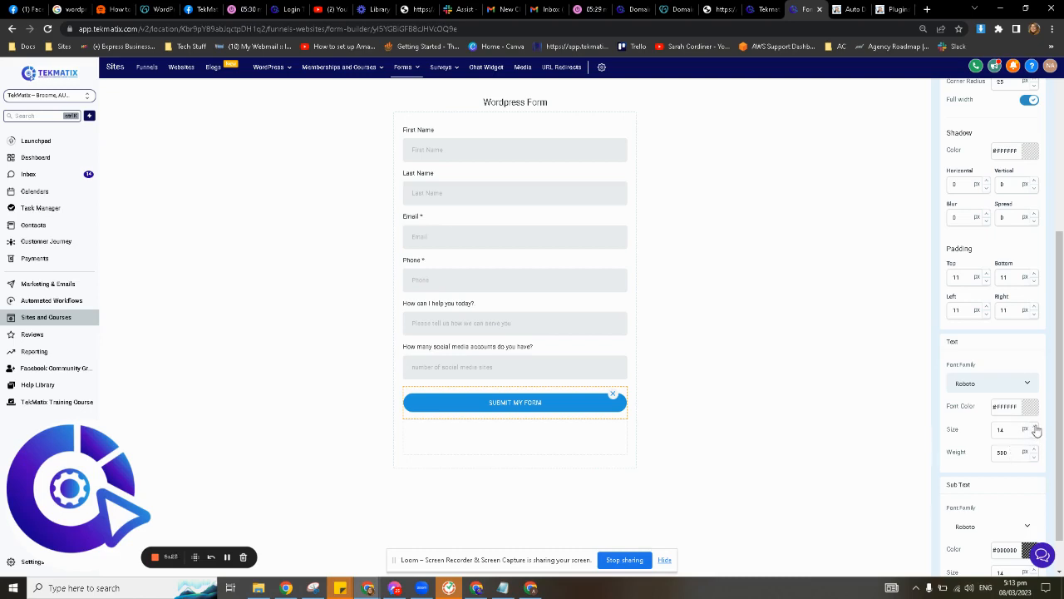
{"action": "left_click", "coordinate": [1037, 428]}
{"action": "left_click", "coordinate": [1036, 427]}
{"action": "scroll", "coordinate": [1023, 476], "scroll_direction": "down", "scroll_amount": 1}
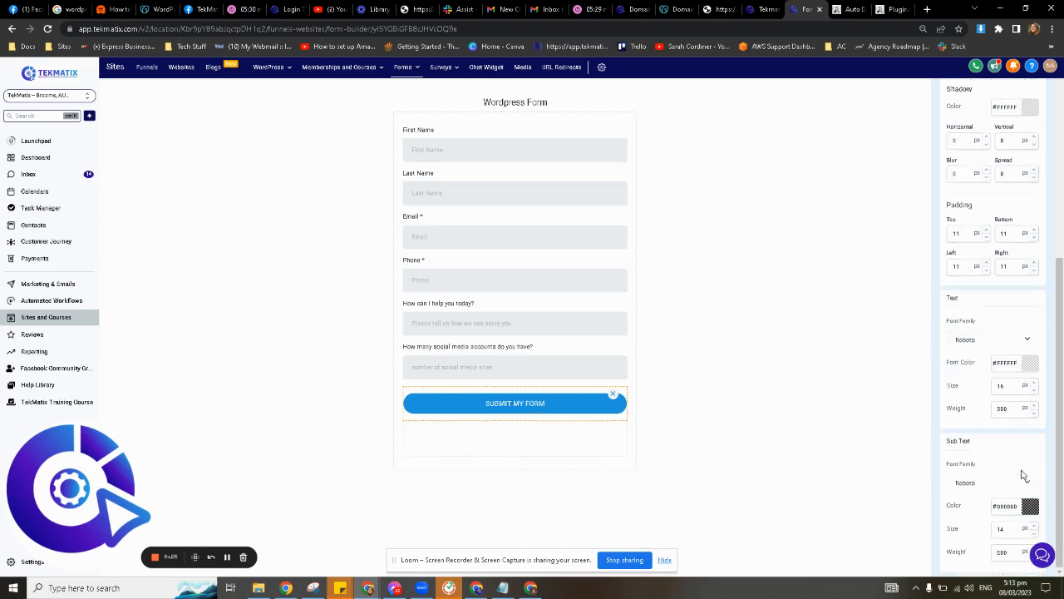
{"action": "scroll", "coordinate": [1023, 476], "scroll_direction": "up", "scroll_amount": 5}
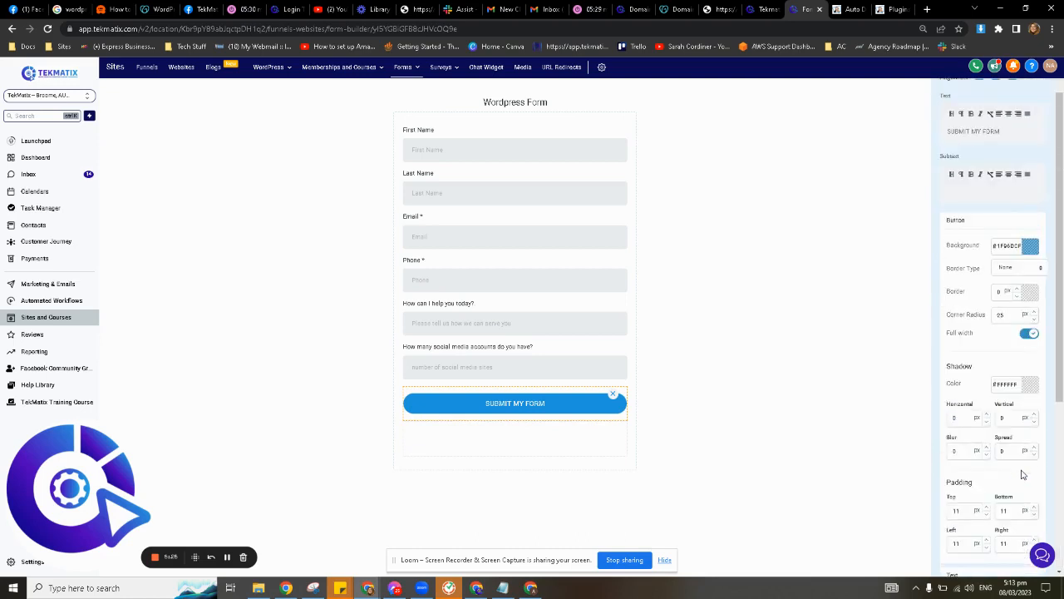
{"action": "left_click", "coordinate": [822, 247]}
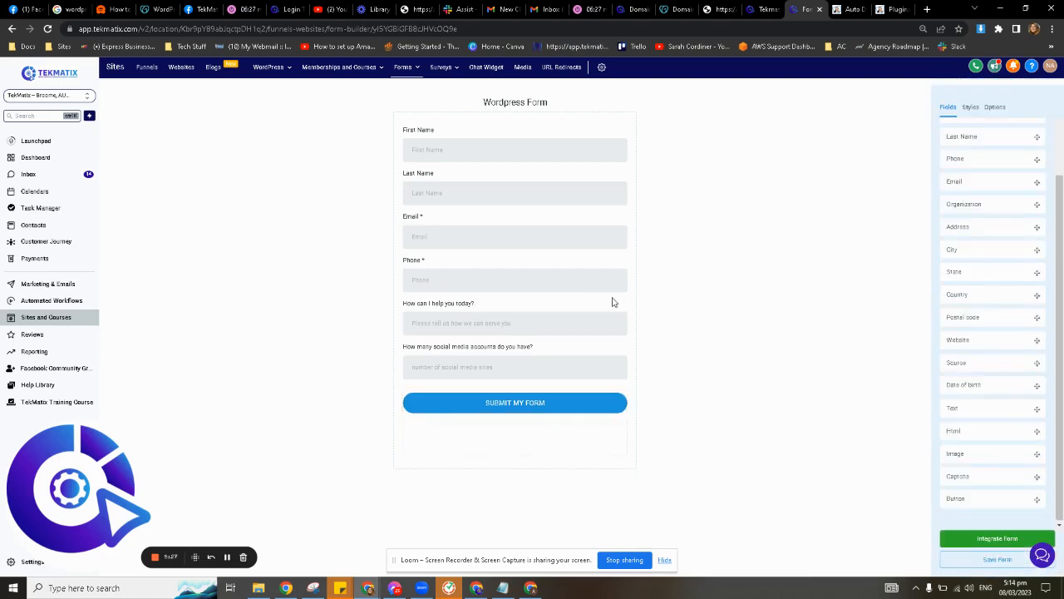
In Styles, set the Form Style border from 1 to 0 px to remove the dashed outline.
{"action": "left_click", "coordinate": [977, 113]}
{"action": "scroll", "coordinate": [977, 319], "scroll_direction": "down", "scroll_amount": 10}
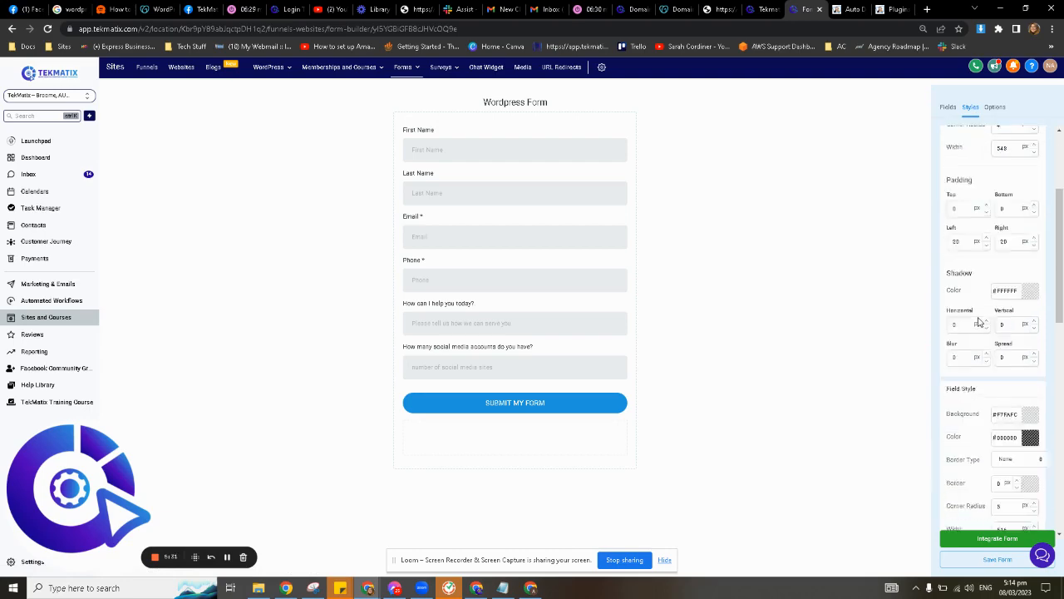
{"action": "scroll", "coordinate": [975, 425], "scroll_direction": "down", "scroll_amount": 5}
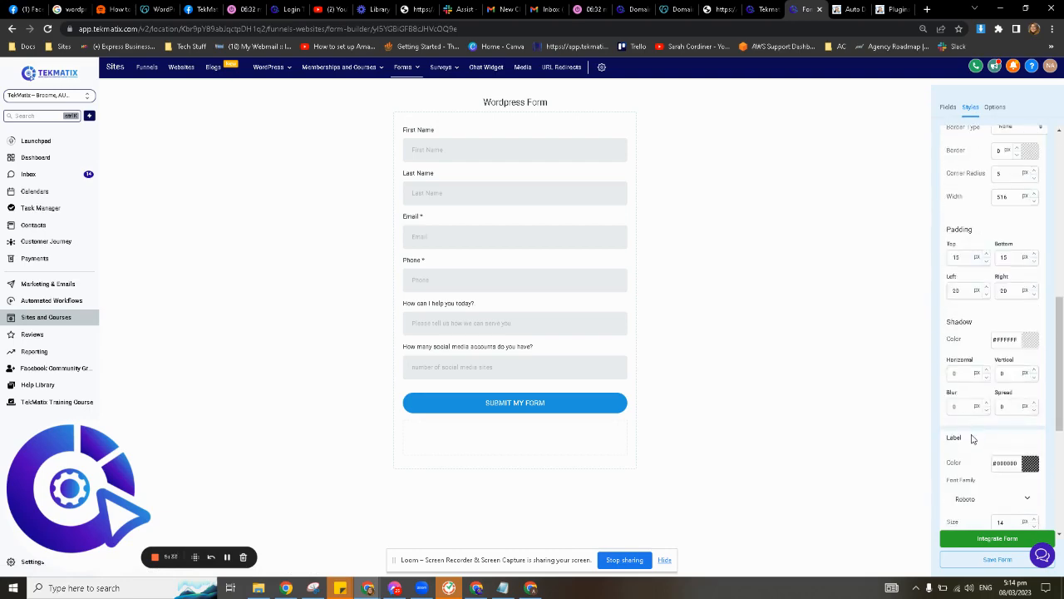
{"action": "scroll", "coordinate": [985, 441], "scroll_direction": "down", "scroll_amount": 1}
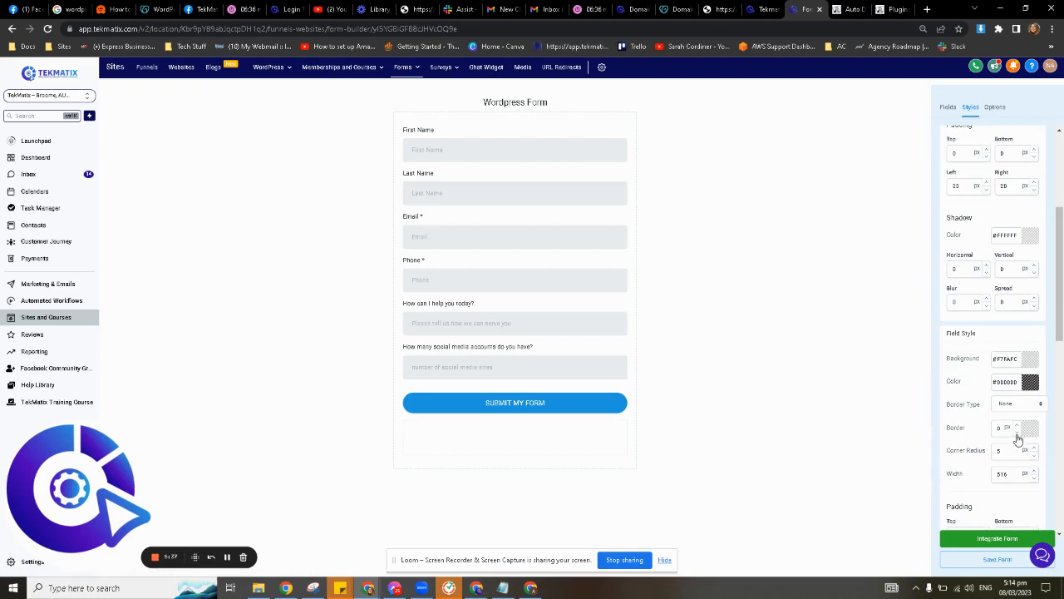
{"action": "scroll", "coordinate": [975, 400], "scroll_direction": "up", "scroll_amount": 3}
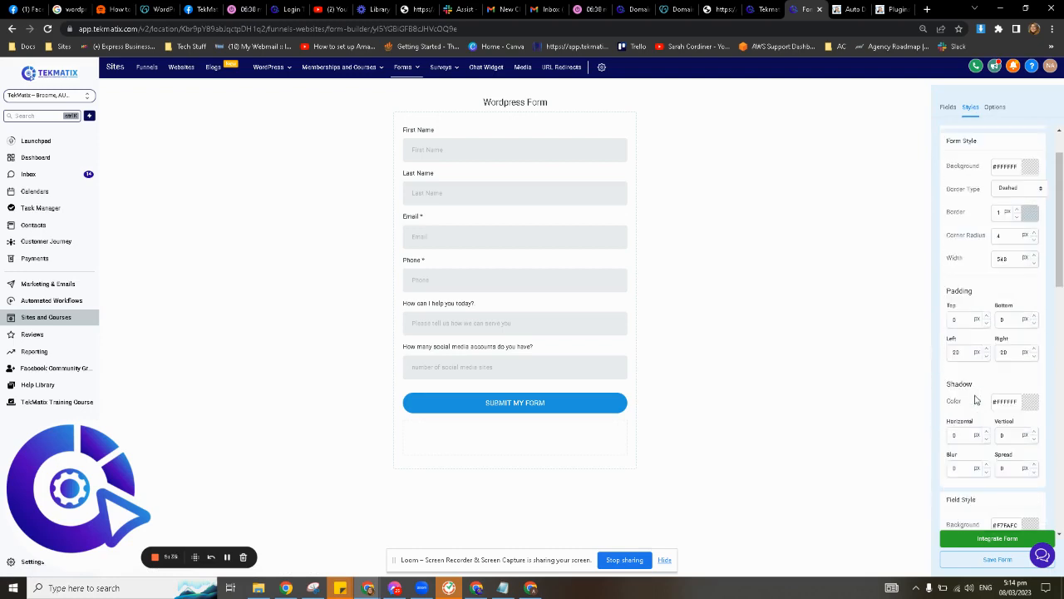
{"action": "scroll", "coordinate": [976, 400], "scroll_direction": "up", "scroll_amount": 1}
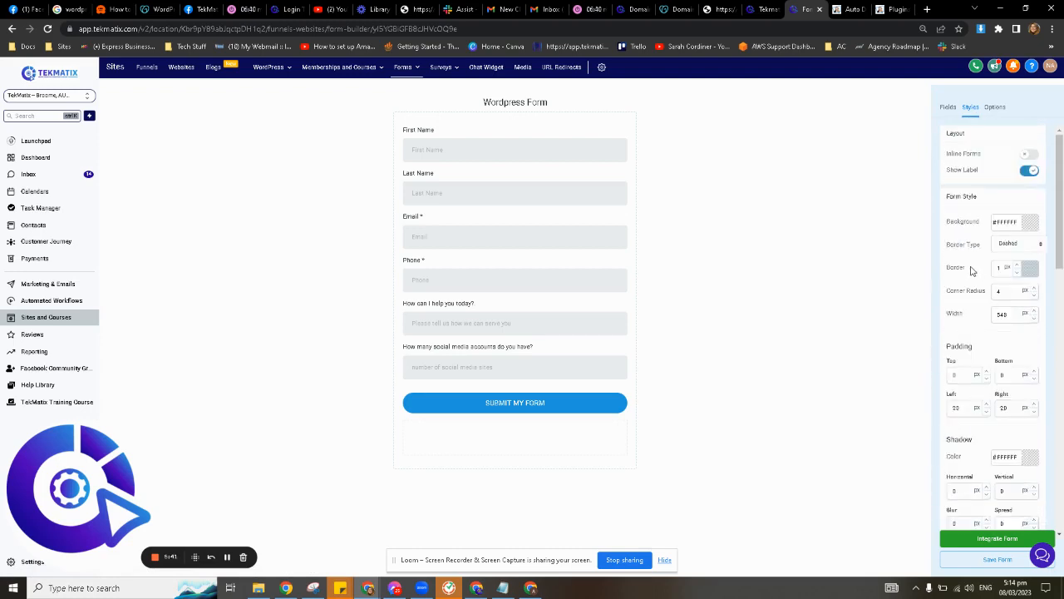
{"action": "left_click_drag", "start_coordinate": [976, 272], "coordinate": [947, 269]}
{"action": "left_click", "coordinate": [1017, 272]}
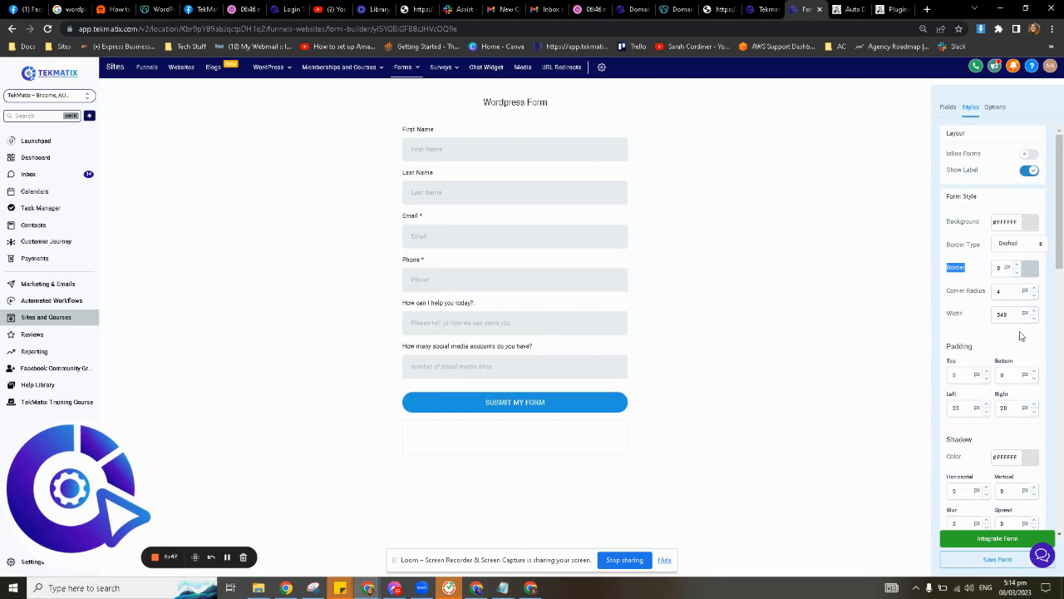
{"action": "scroll", "coordinate": [1010, 340], "scroll_direction": "down", "scroll_amount": 10}
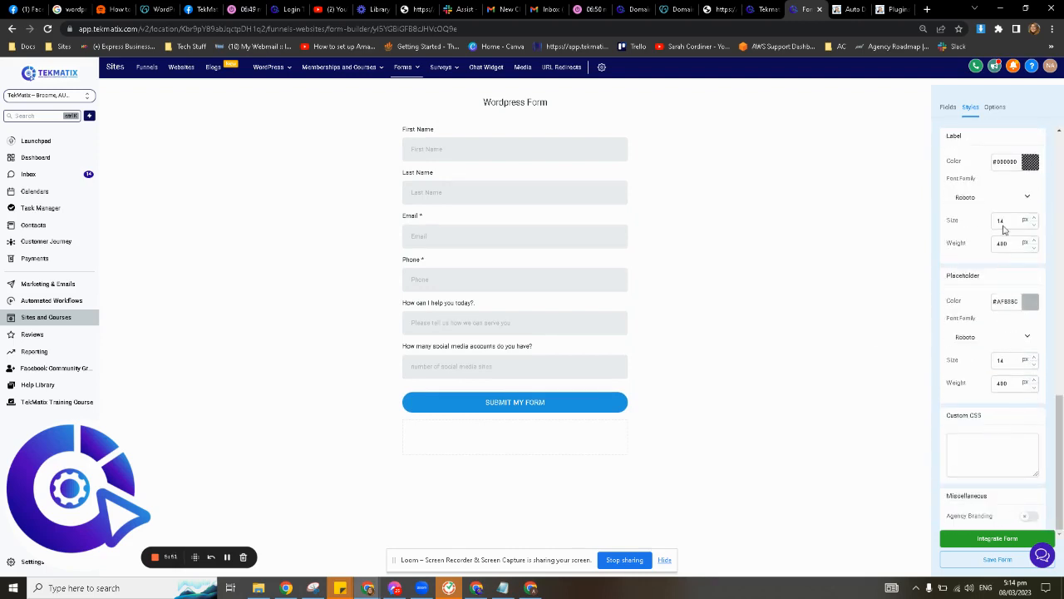
{"action": "left_click", "coordinate": [997, 108]}
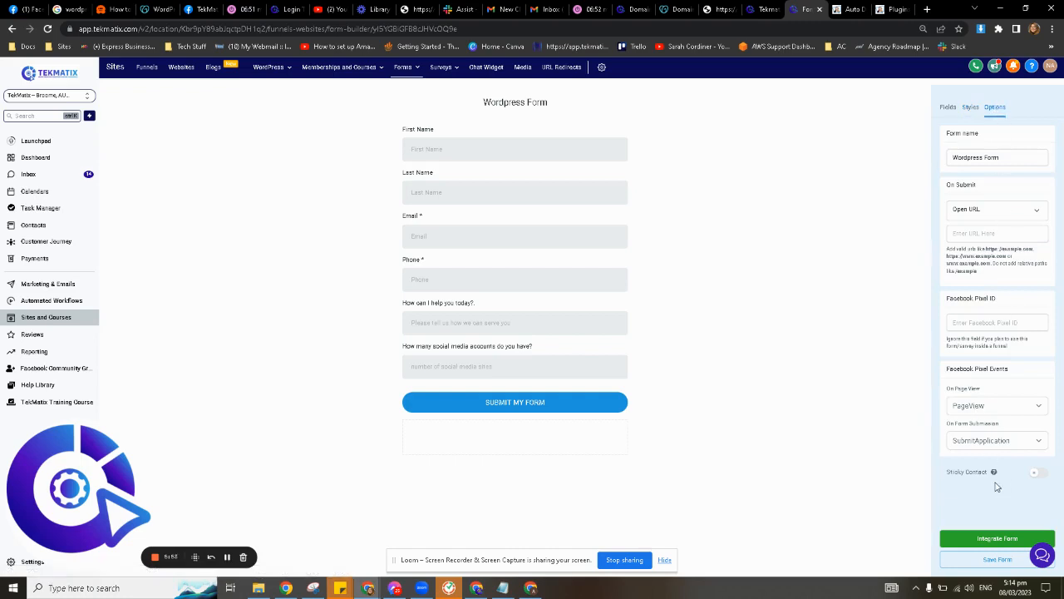
Turn on Sticky Contact and save the form.
{"action": "left_click_drag", "start_coordinate": [988, 473], "coordinate": [946, 474]}
{"action": "left_click", "coordinate": [1039, 474]}
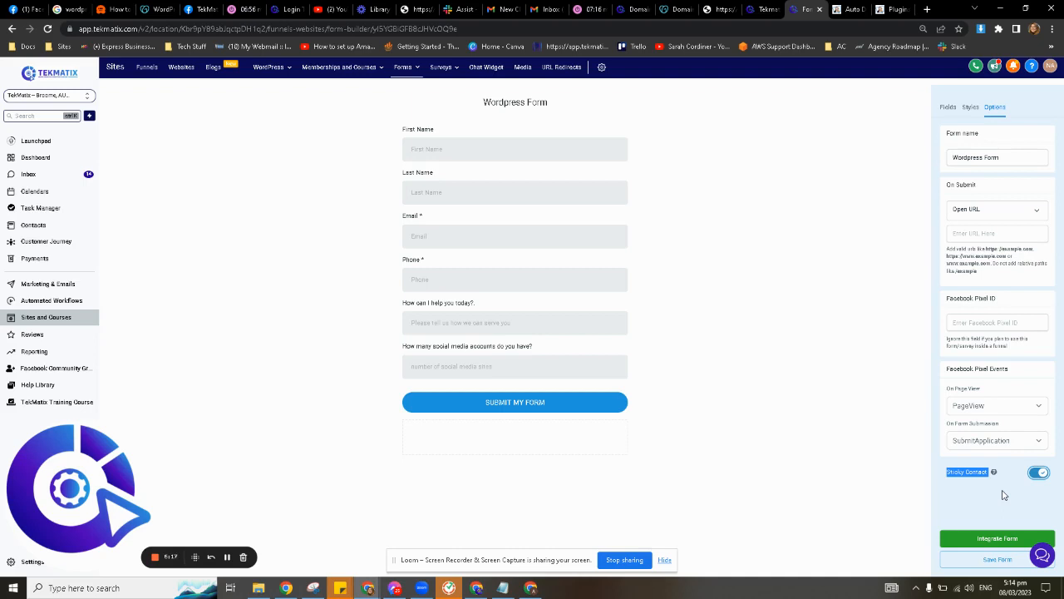
{"action": "left_click", "coordinate": [817, 473]}
{"action": "left_click", "coordinate": [985, 563]}
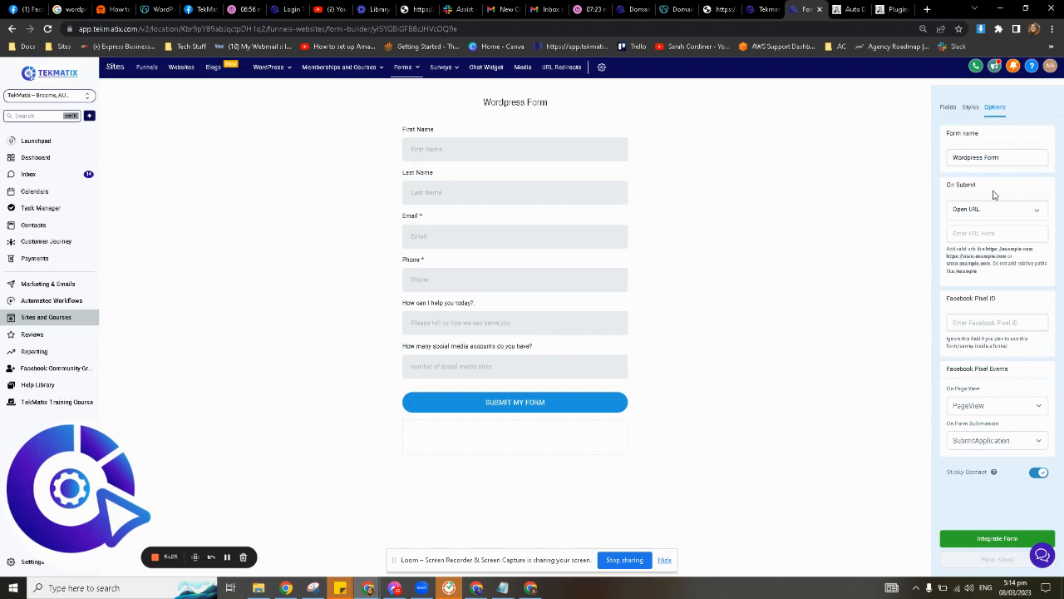
Change the On Submit action from Open URL to Message.
{"action": "left_click_drag", "start_coordinate": [977, 184], "coordinate": [947, 185]}
{"action": "left_click", "coordinate": [988, 187]}
{"action": "left_click_drag", "start_coordinate": [982, 186], "coordinate": [938, 187]}
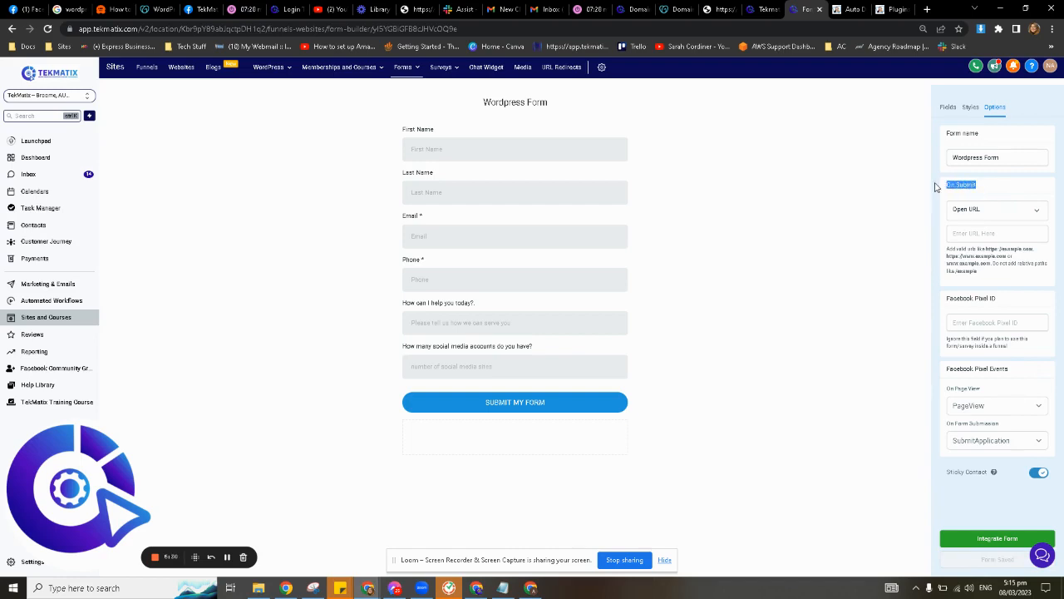
{"action": "left_click", "coordinate": [1008, 193]}
{"action": "left_click", "coordinate": [978, 234]}
{"action": "left_click", "coordinate": [972, 210]}
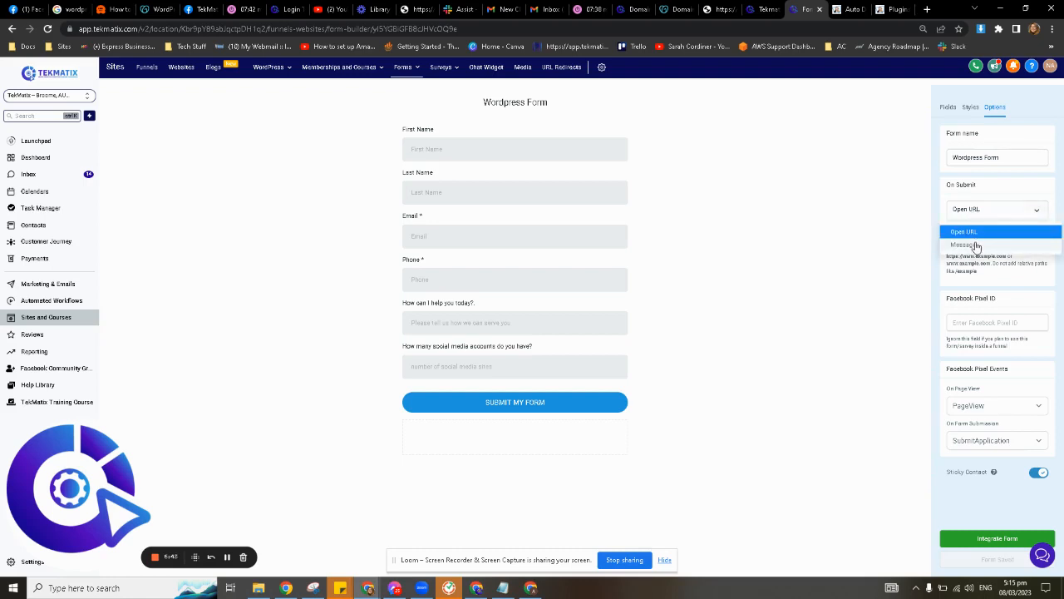
{"action": "left_click", "coordinate": [978, 246]}
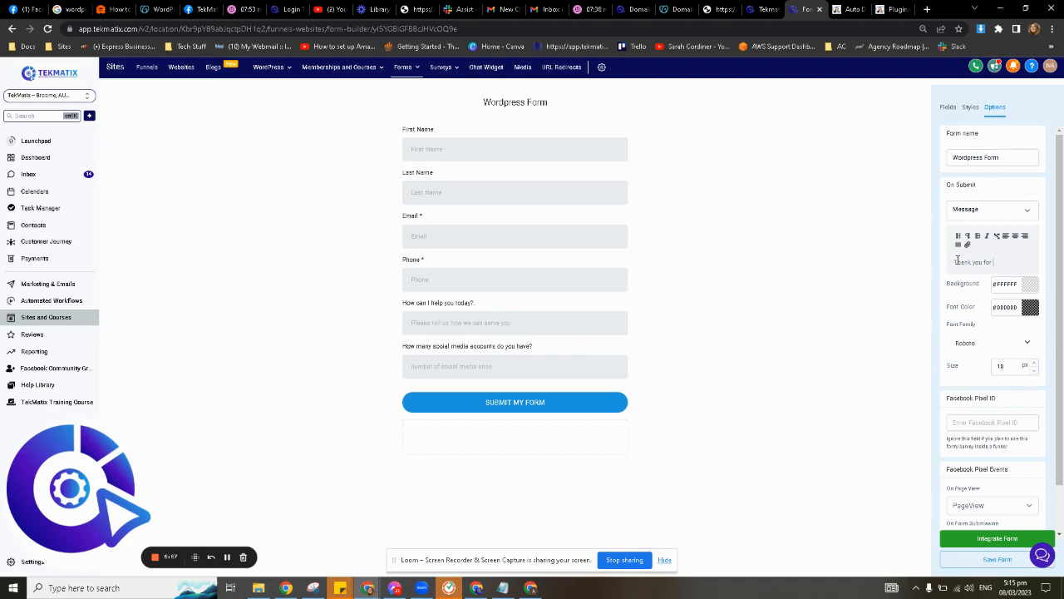
Complete the thank-you message text and make it a large, centred heading.
{"action": "type", "text": "the form. Our team will"}
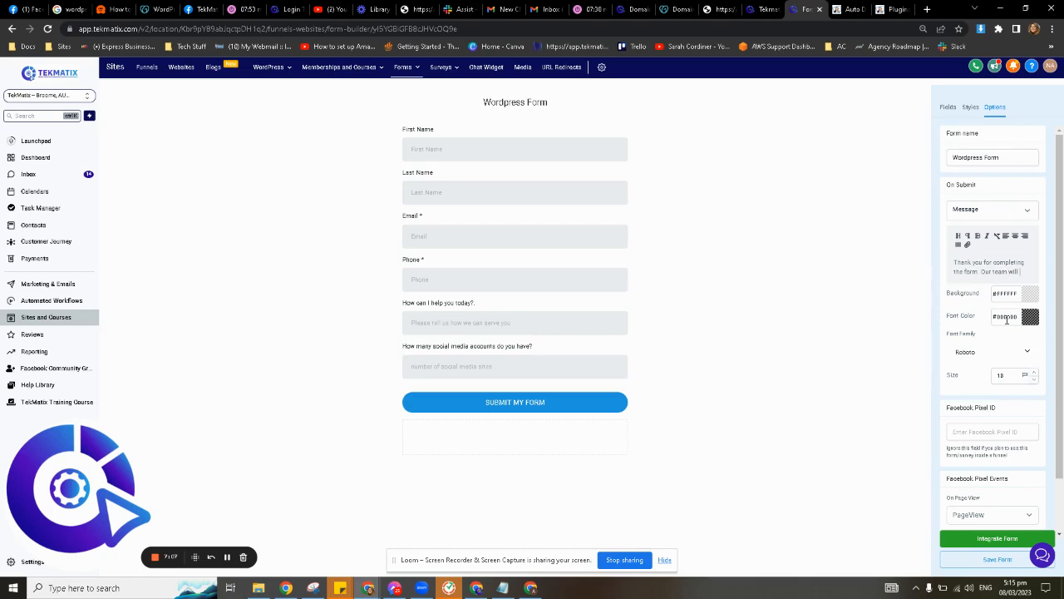
{"action": "type", "text": "ch out to you!"}
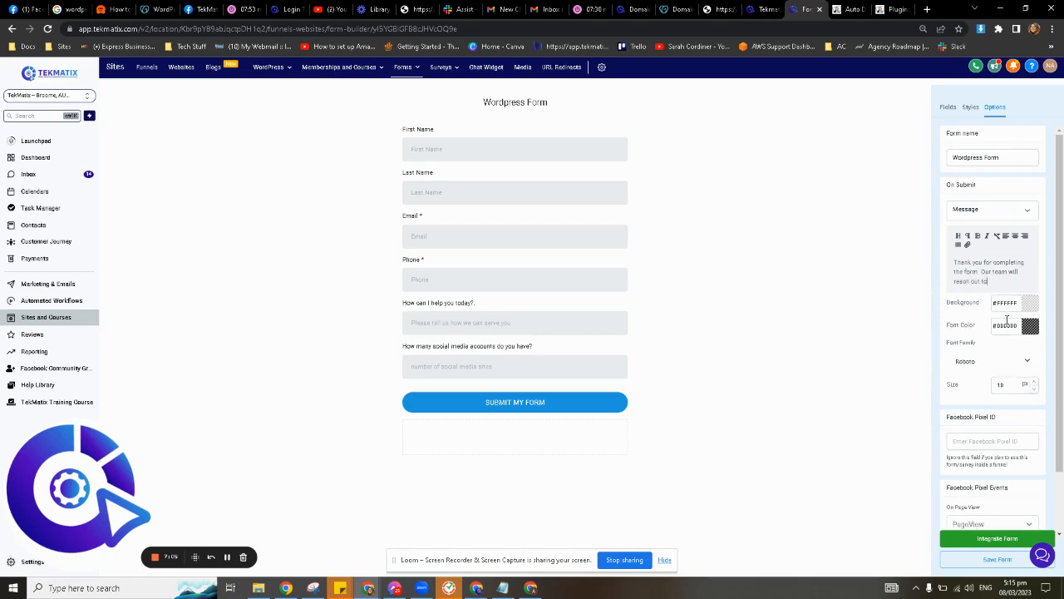
{"action": "triple_click", "coordinate": [981, 271]}
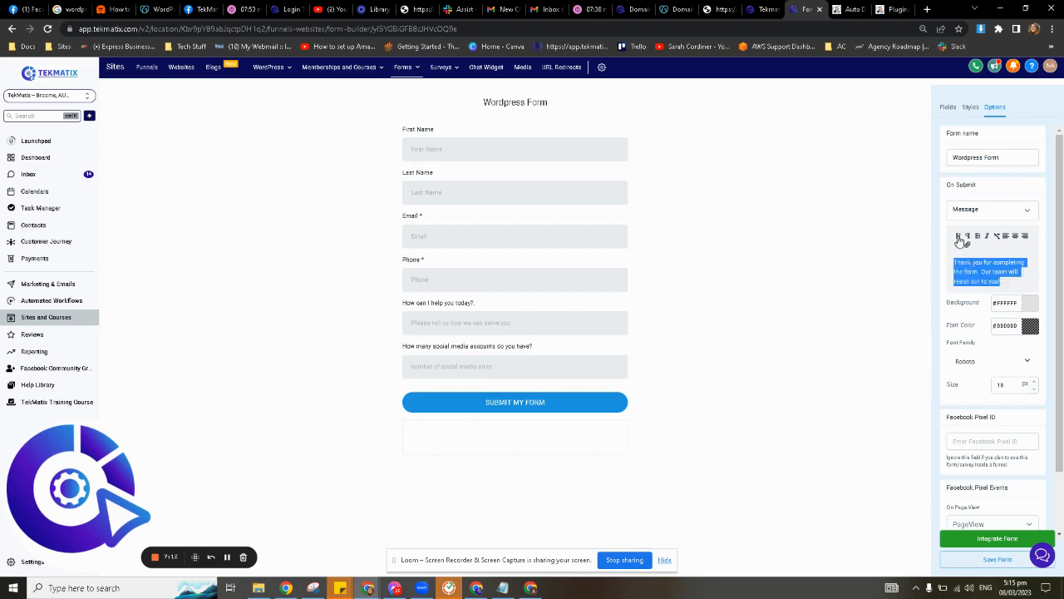
{"action": "left_click", "coordinate": [958, 237]}
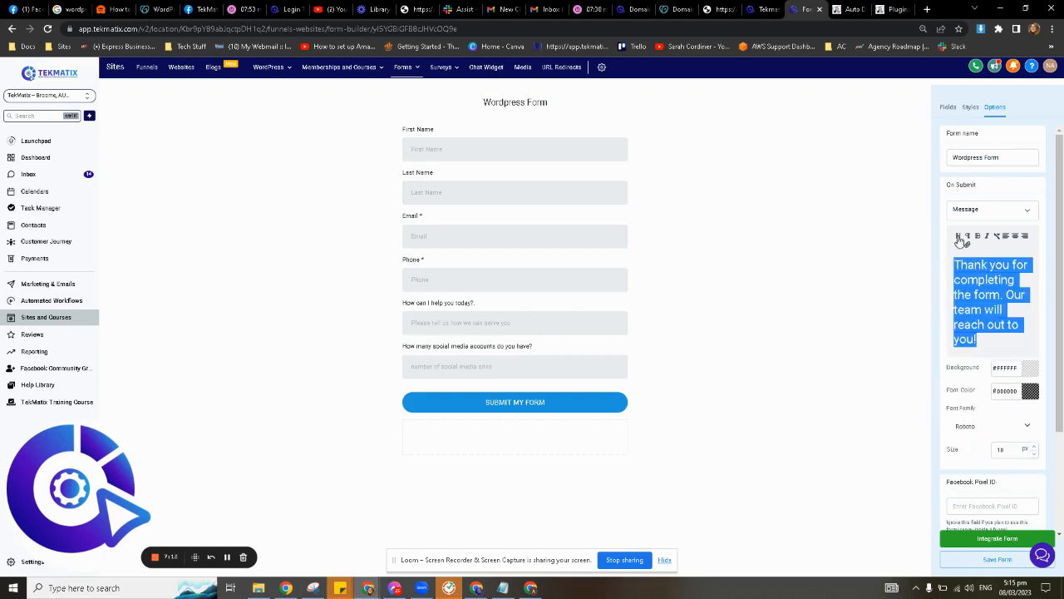
{"action": "left_click", "coordinate": [1015, 237]}
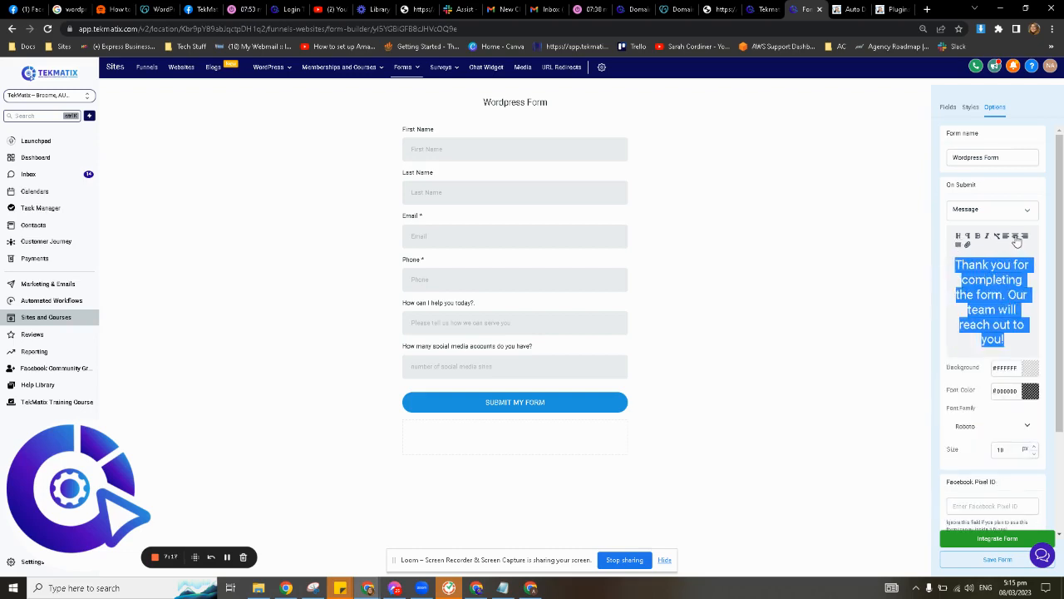
{"action": "left_click", "coordinate": [985, 323]}
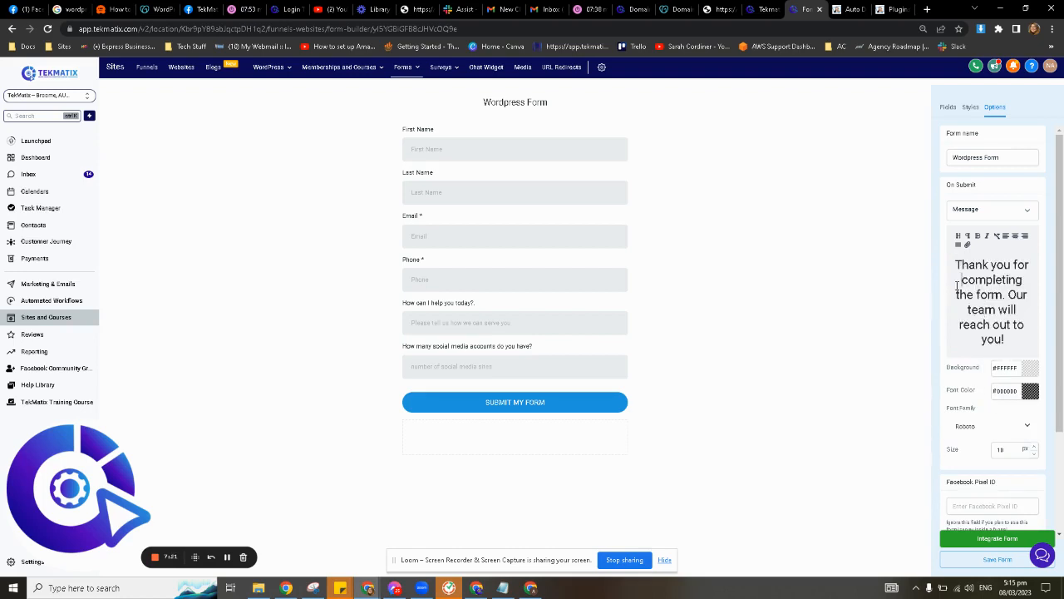
Colour the whole thank-you message text bright blue.
{"action": "triple_click", "coordinate": [982, 304]}
{"action": "left_click", "coordinate": [1030, 390]}
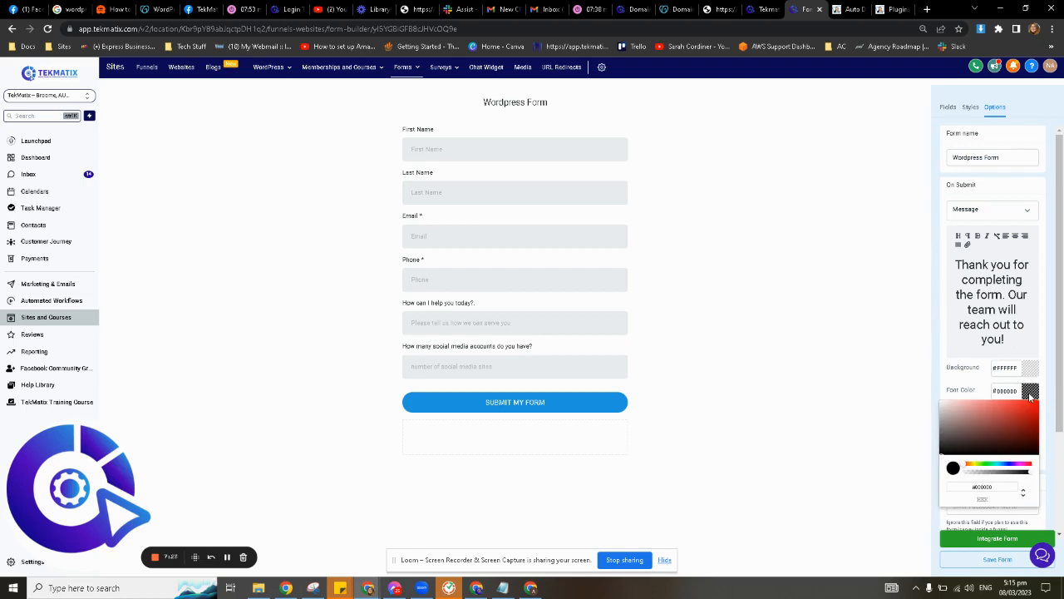
{"action": "left_click", "coordinate": [1011, 465]}
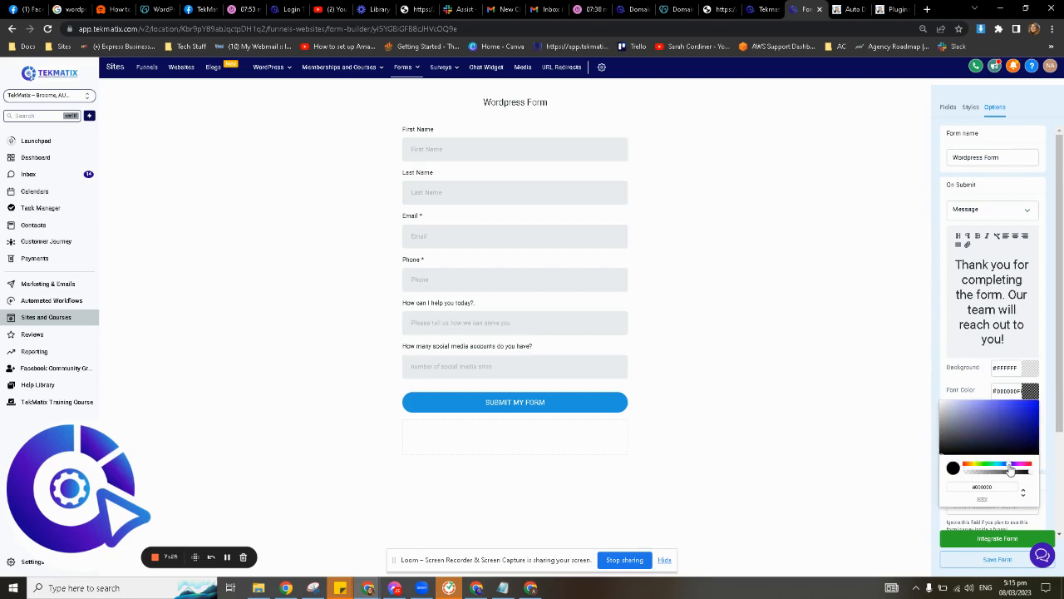
{"action": "left_click_drag", "start_coordinate": [1013, 440], "coordinate": [1033, 408]}
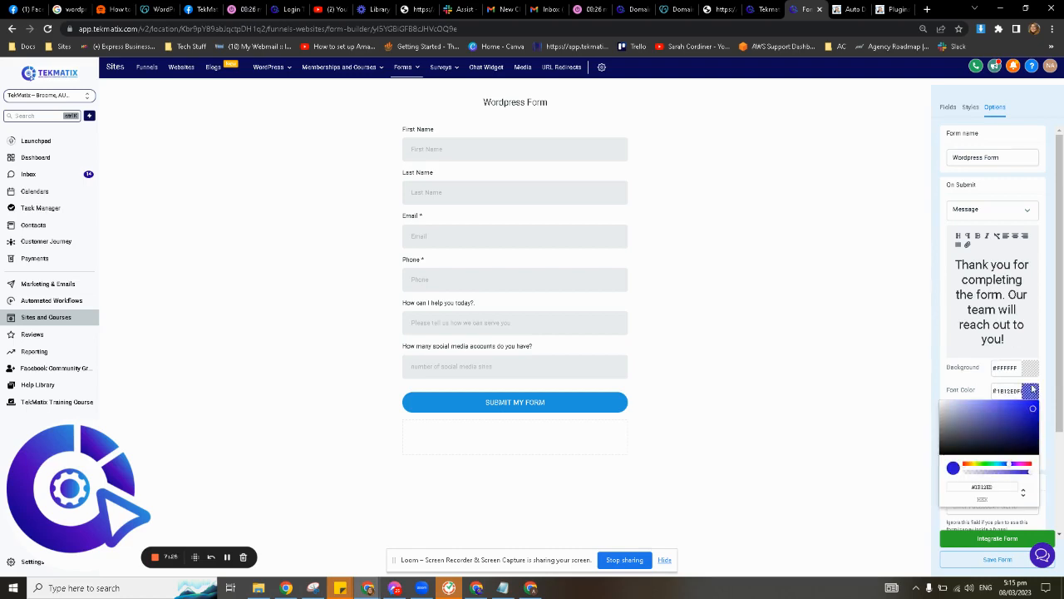
{"action": "left_click", "coordinate": [1024, 338]}
Save the Wordpress Form and open its Integrate Form embedding options.
{"action": "scroll", "coordinate": [974, 449], "scroll_direction": "down", "scroll_amount": 2}
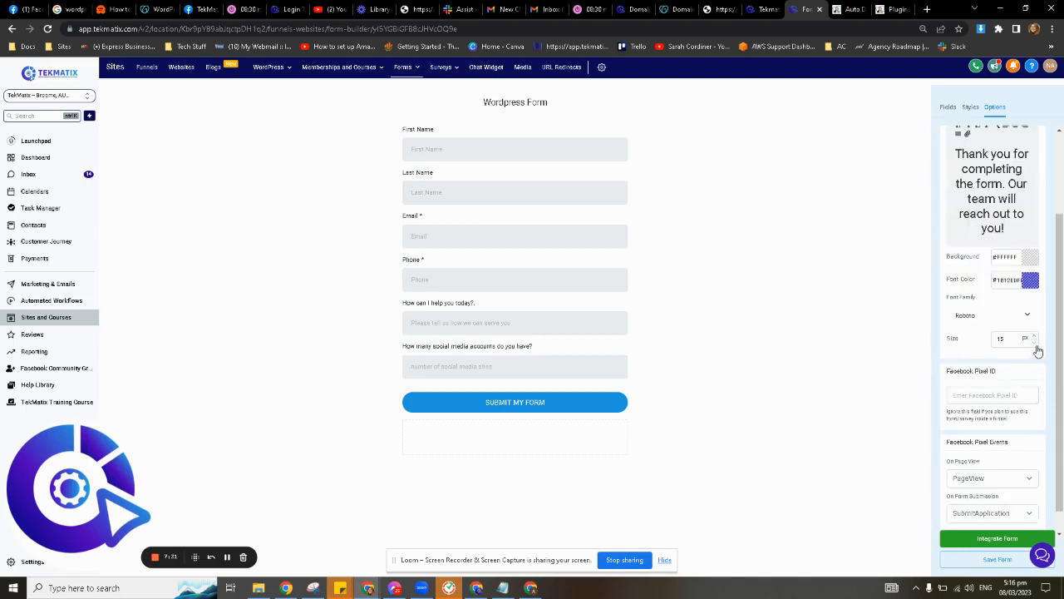
{"action": "scroll", "coordinate": [970, 420], "scroll_direction": "down", "scroll_amount": 1}
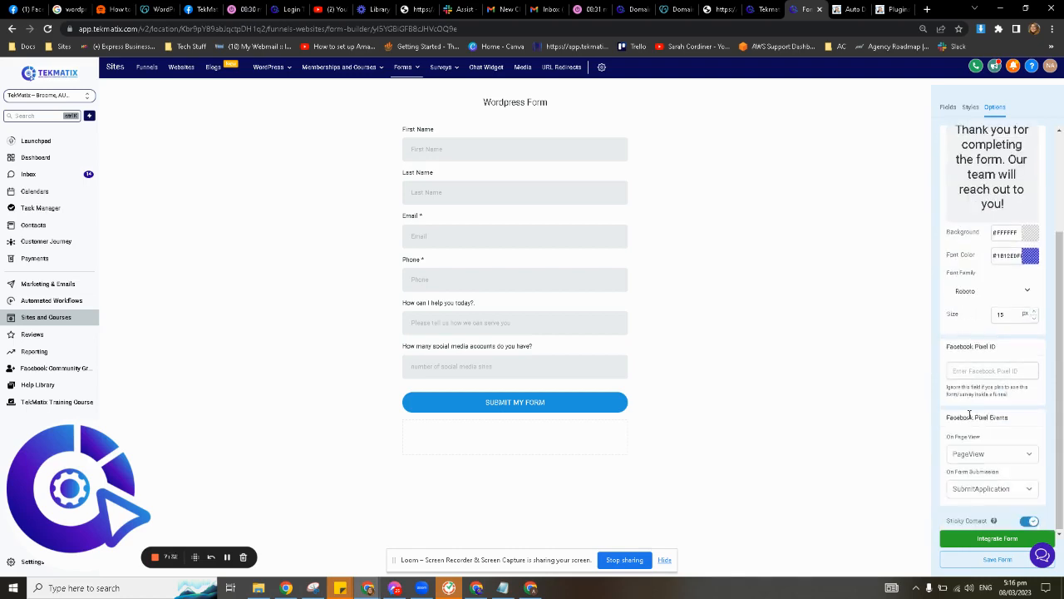
{"action": "left_click", "coordinate": [977, 557]}
{"action": "left_click", "coordinate": [969, 538]}
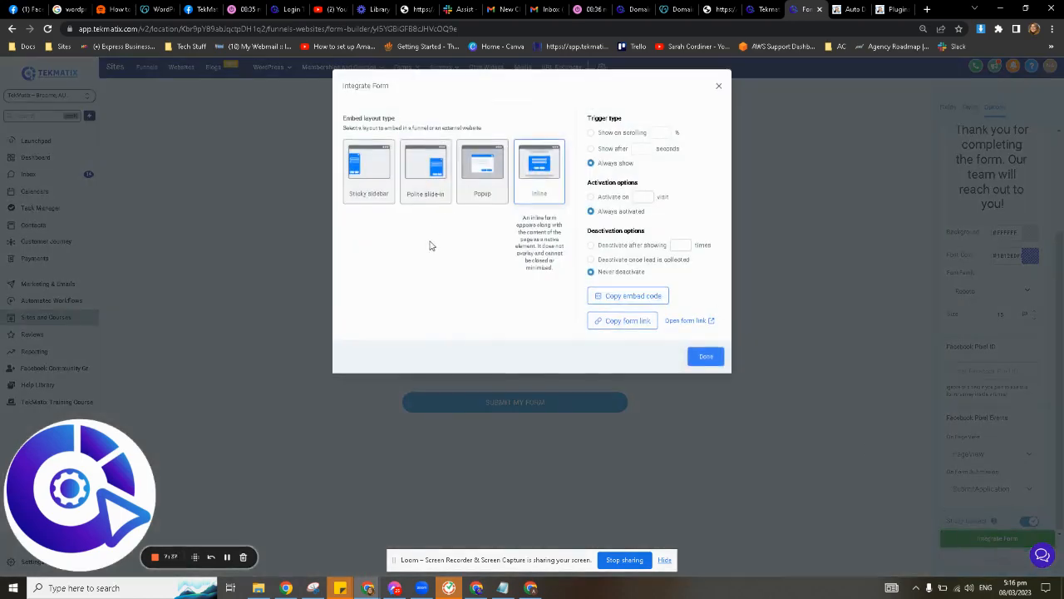
Copy the Inline form's embed code and switch to the Auto Draft page tab.
{"action": "left_click", "coordinate": [638, 301]}
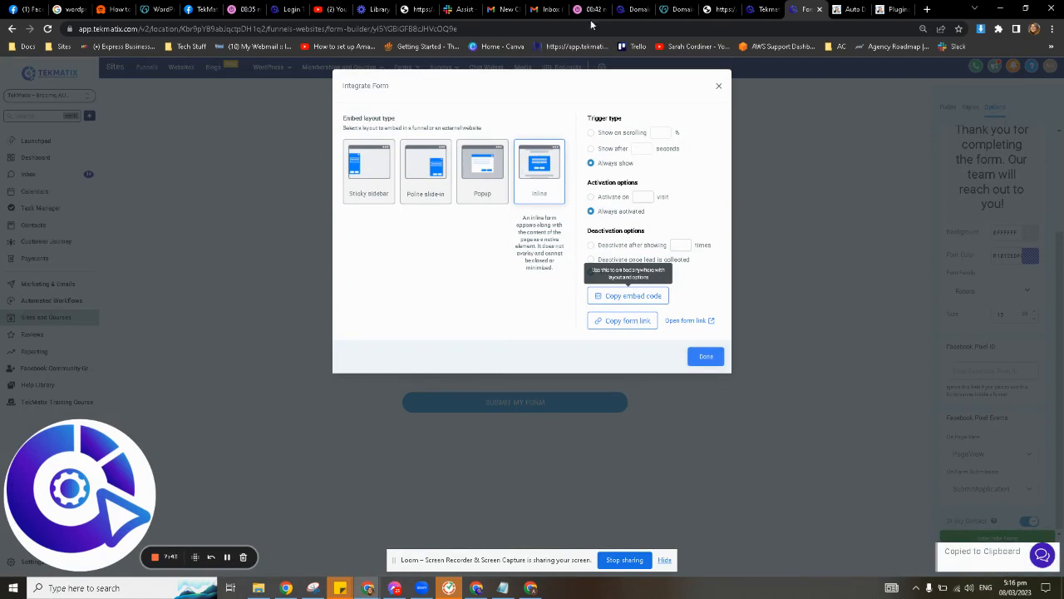
{"action": "left_click", "coordinate": [838, 8]}
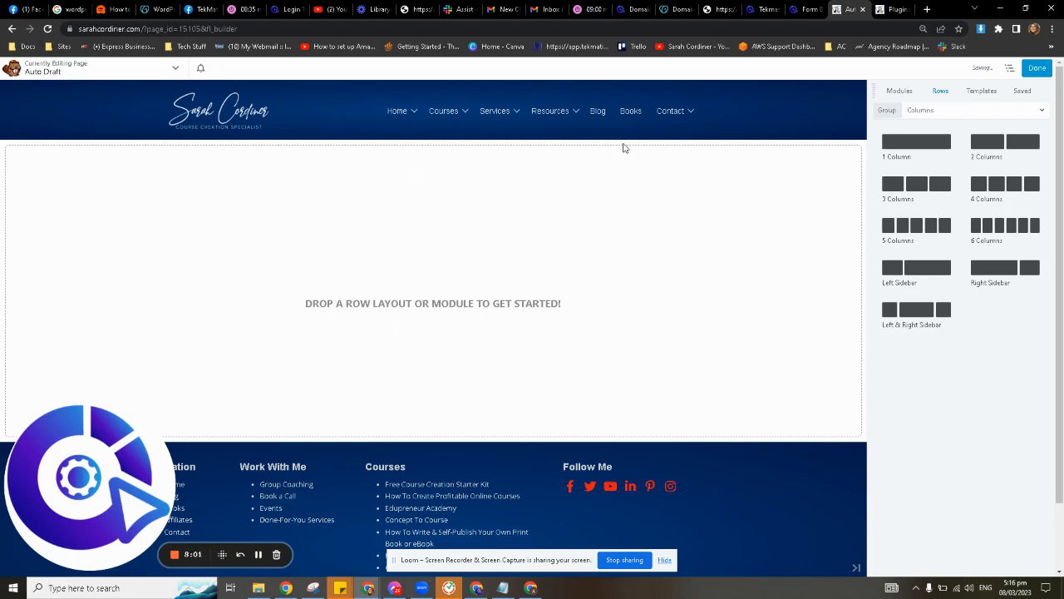
Place a 1 Column row on the Auto Draft page and drop an HTML module into it.
{"action": "left_click_drag", "start_coordinate": [903, 138], "coordinate": [452, 307]}
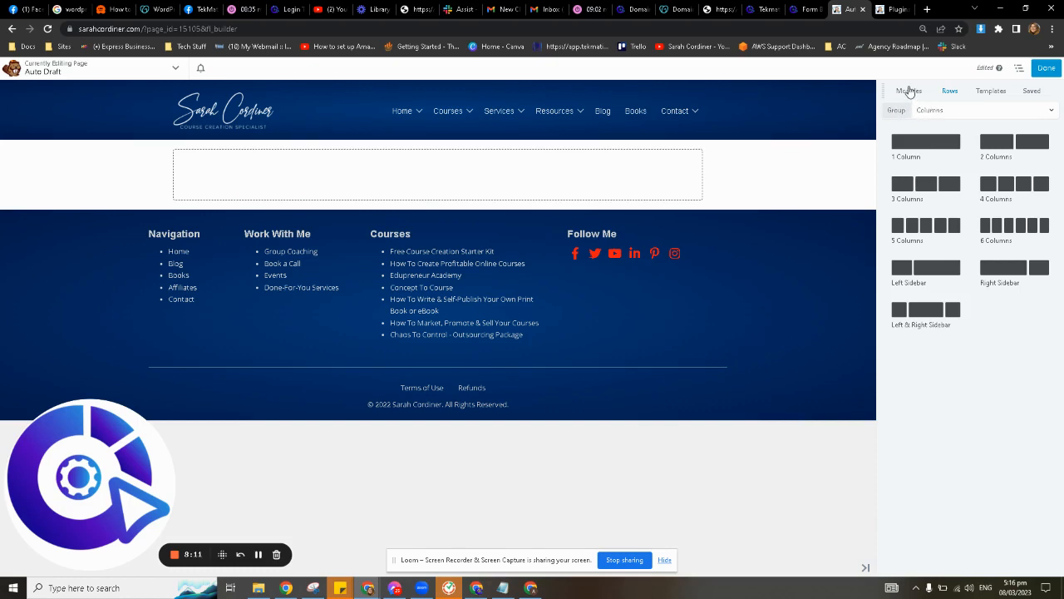
{"action": "left_click", "coordinate": [909, 92]}
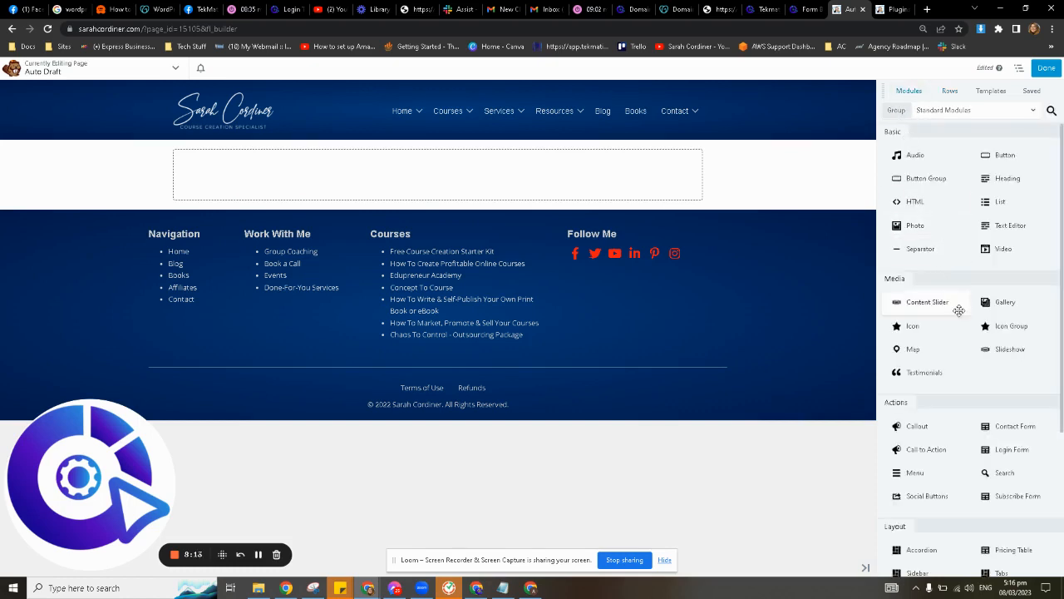
{"action": "scroll", "coordinate": [976, 354], "scroll_direction": "down", "scroll_amount": 1}
{"action": "scroll", "coordinate": [975, 354], "scroll_direction": "up", "scroll_amount": 1}
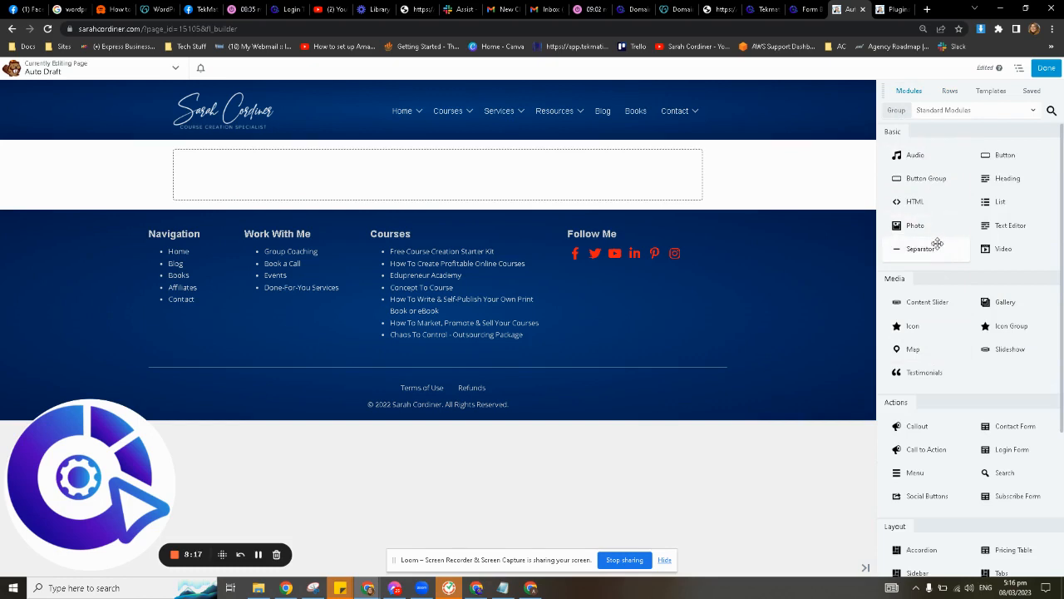
{"action": "left_click_drag", "start_coordinate": [918, 204], "coordinate": [524, 219]}
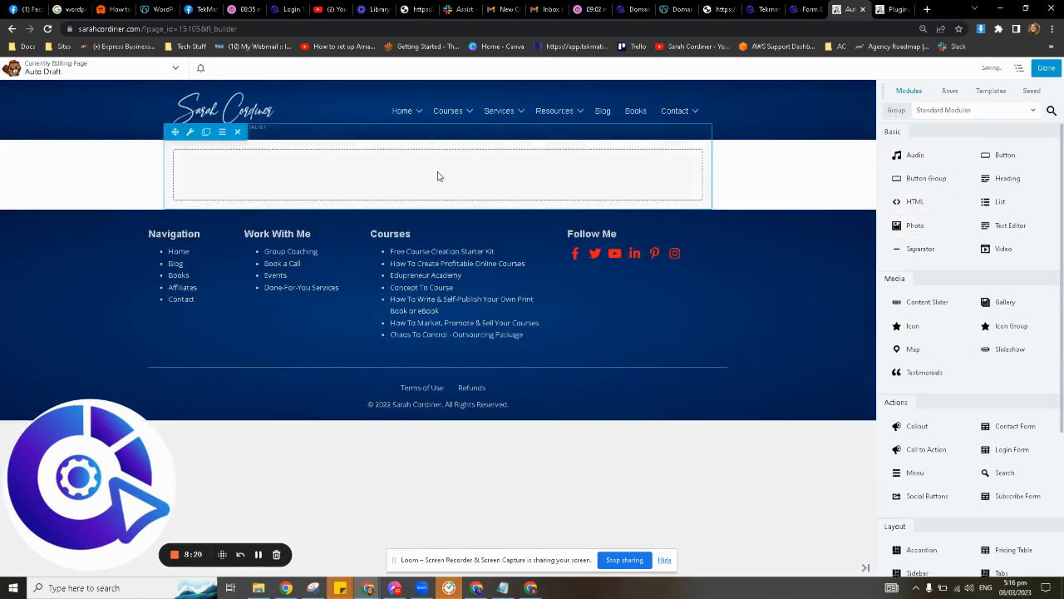
{"action": "left_click", "coordinate": [258, 556]}
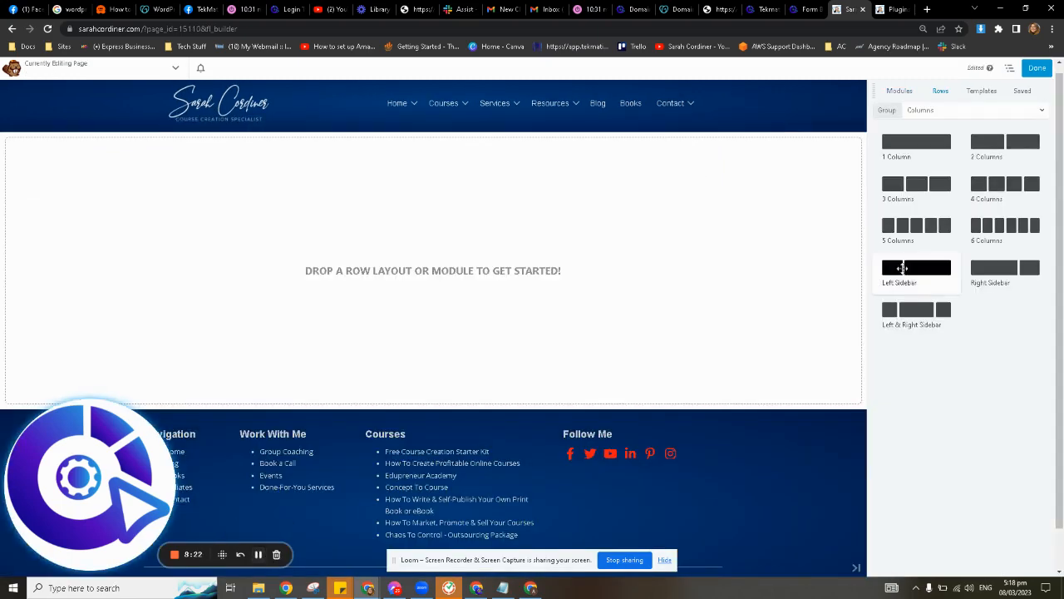
{"action": "left_click_drag", "start_coordinate": [924, 146], "coordinate": [540, 223]}
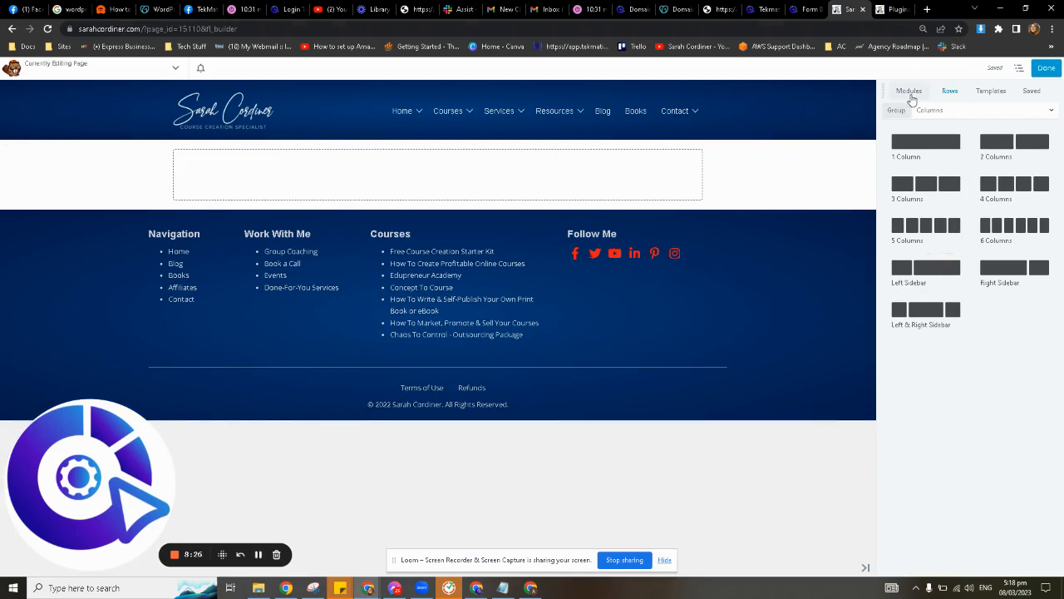
{"action": "left_click", "coordinate": [908, 91]}
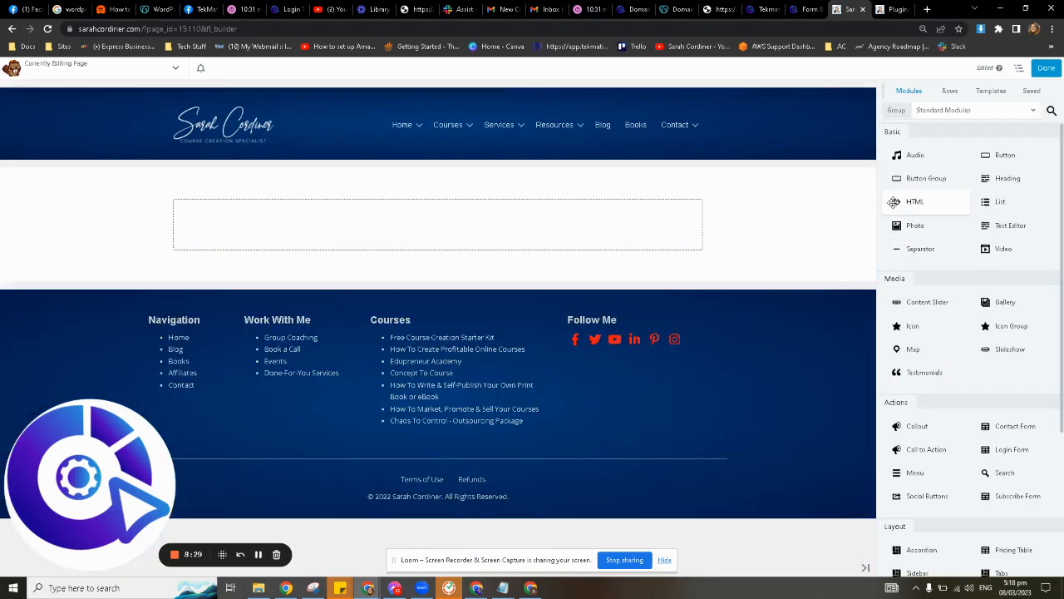
{"action": "left_click_drag", "start_coordinate": [919, 203], "coordinate": [501, 226]}
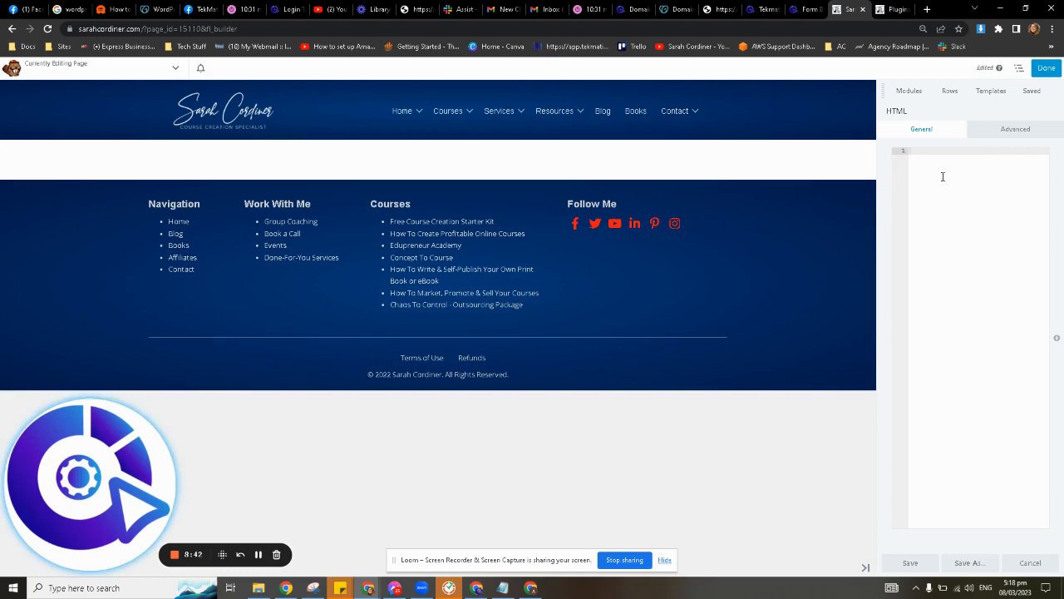
Paste the re-copied TekMatix embed code into the HTML module, then use Tools > Preview Layout.
{"action": "left_click", "coordinate": [806, 9]}
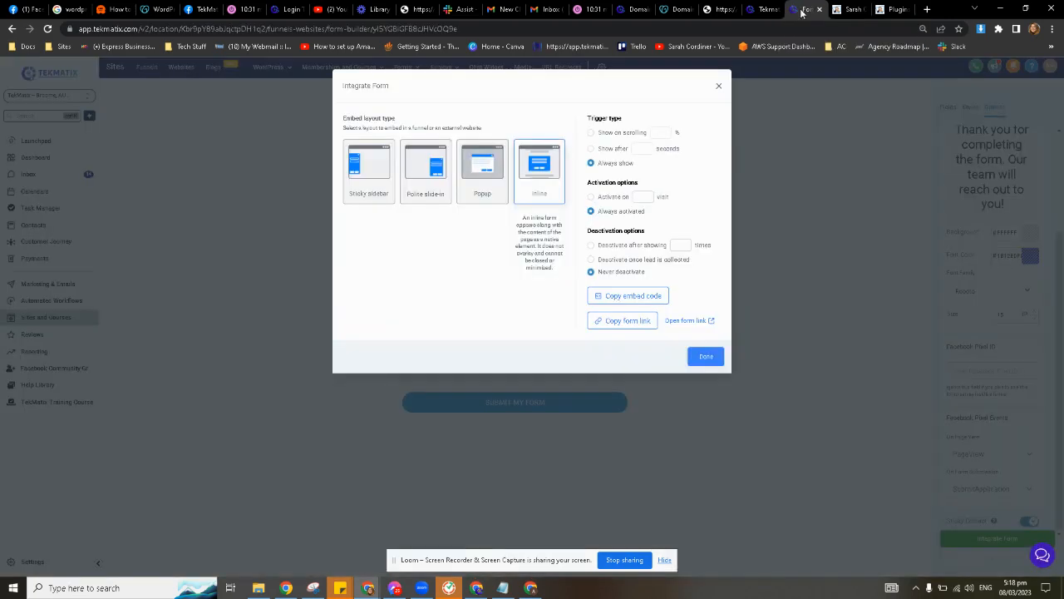
{"action": "left_click", "coordinate": [613, 296]}
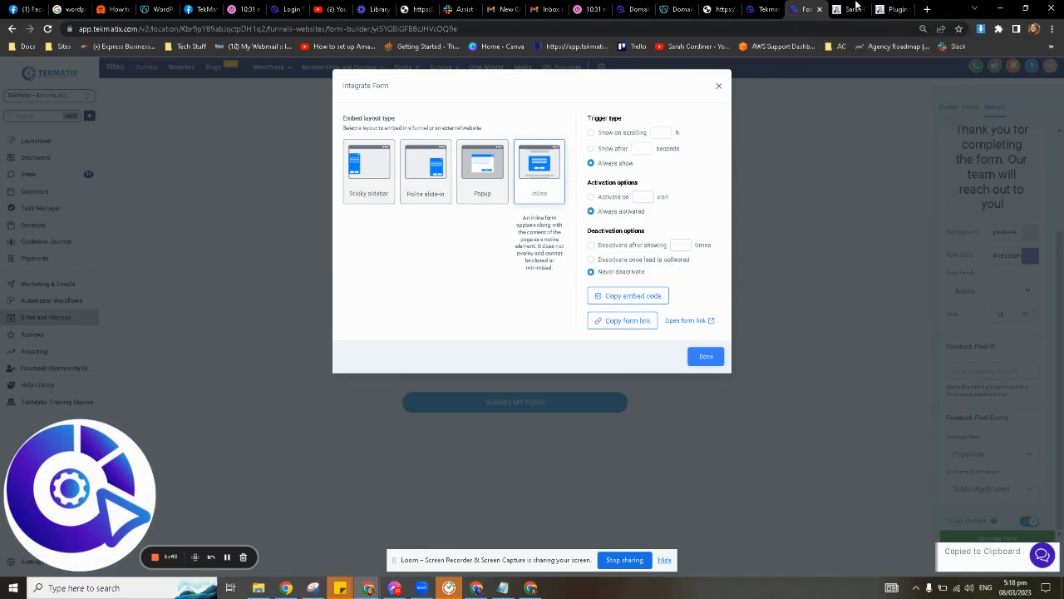
{"action": "left_click", "coordinate": [855, 9]}
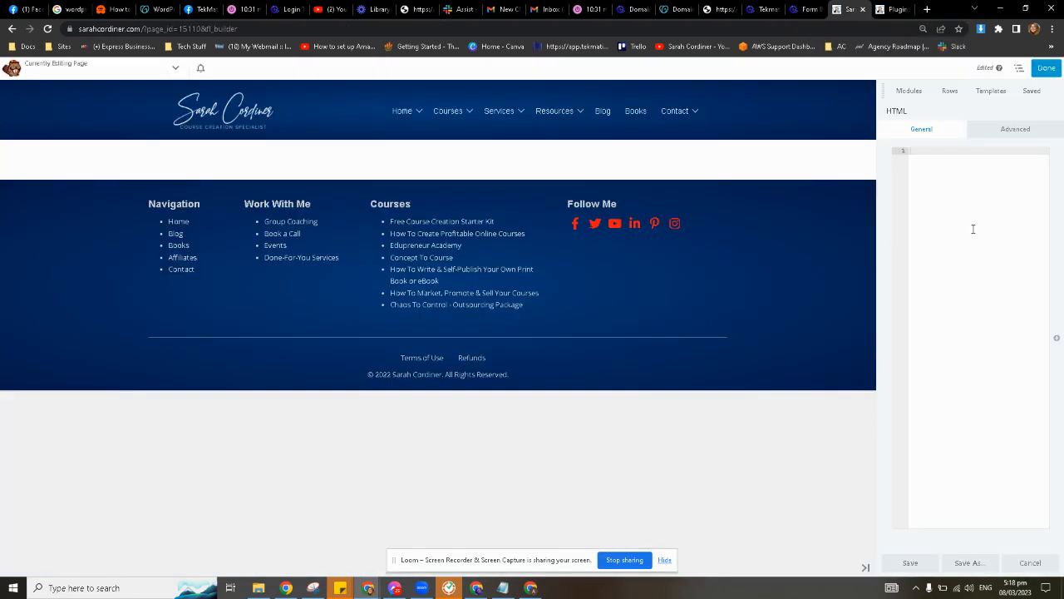
{"action": "right_click", "coordinate": [930, 155]}
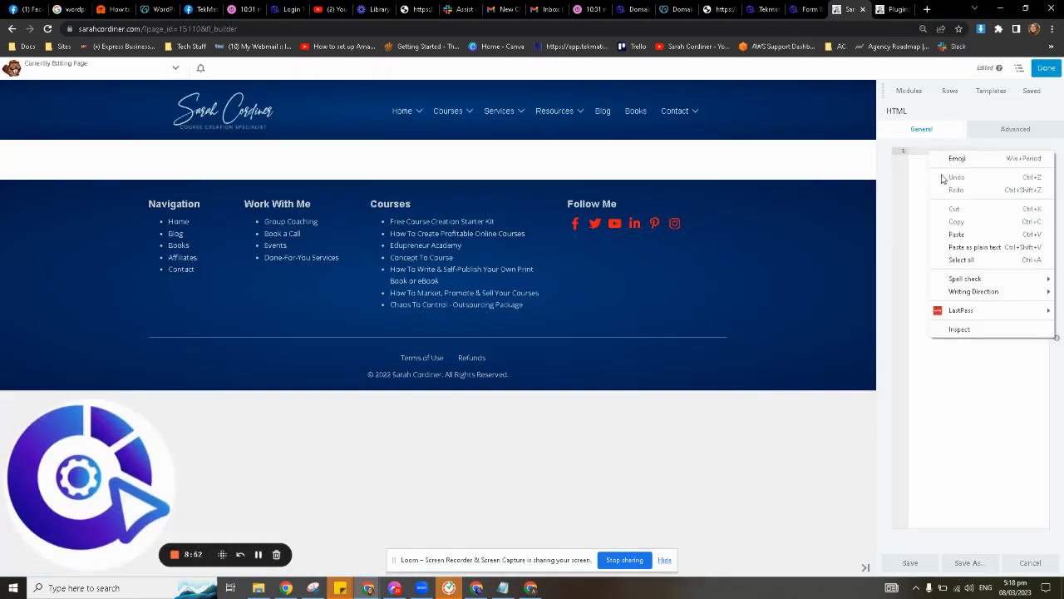
{"action": "left_click", "coordinate": [957, 234]}
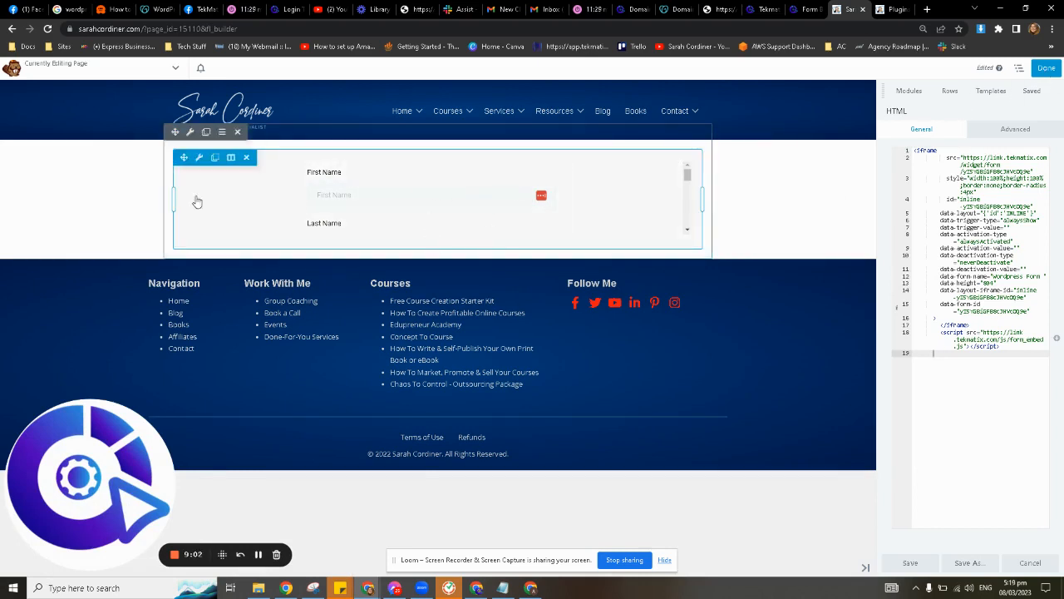
{"action": "left_click", "coordinate": [163, 68]}
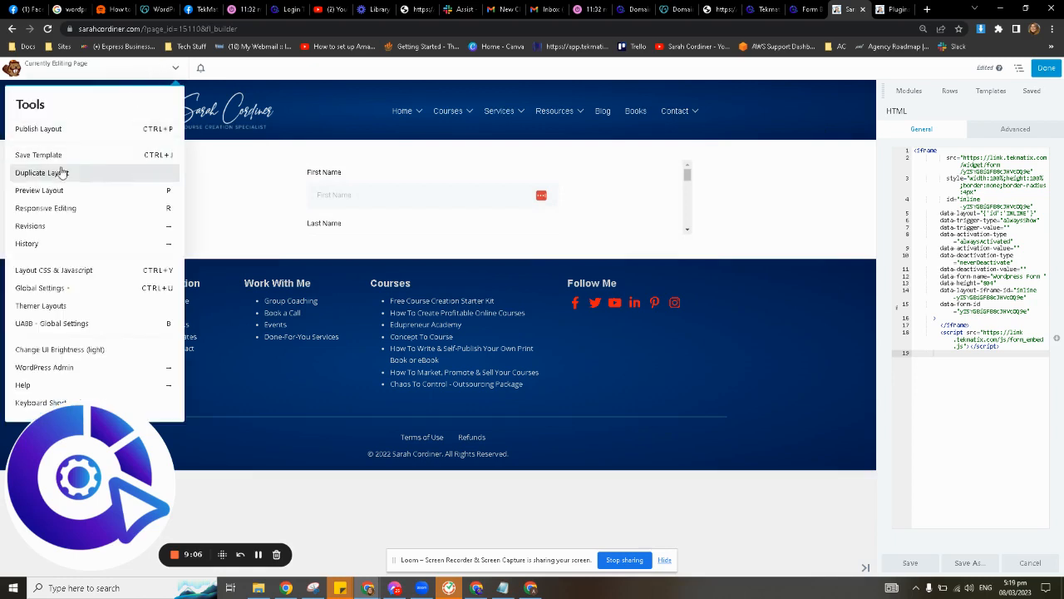
{"action": "left_click", "coordinate": [63, 192]}
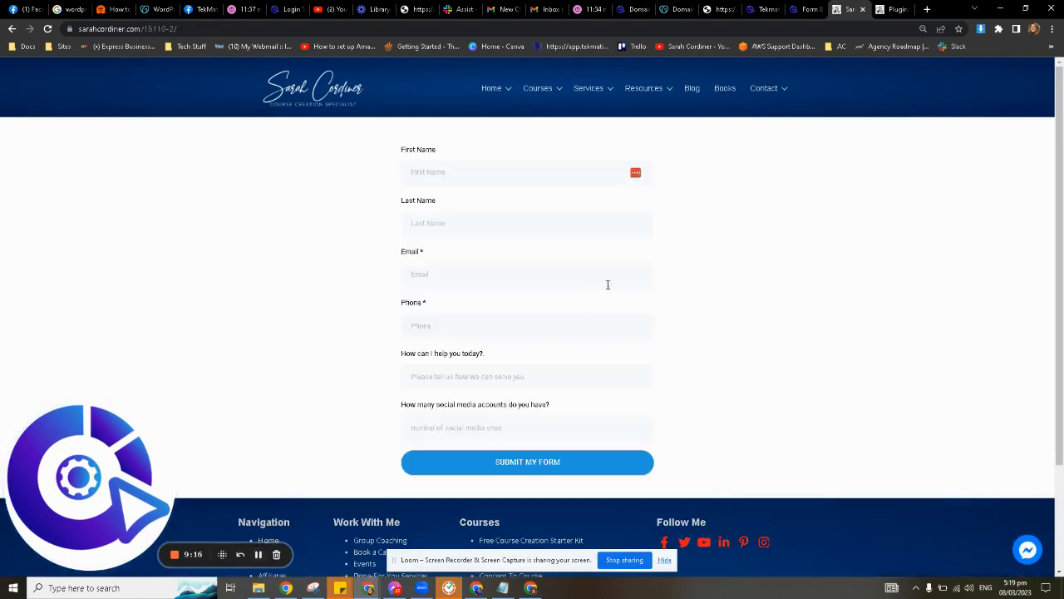
Fill in the saved test first name, last name and email, then type a phone number.
{"action": "left_click", "coordinate": [486, 171]}
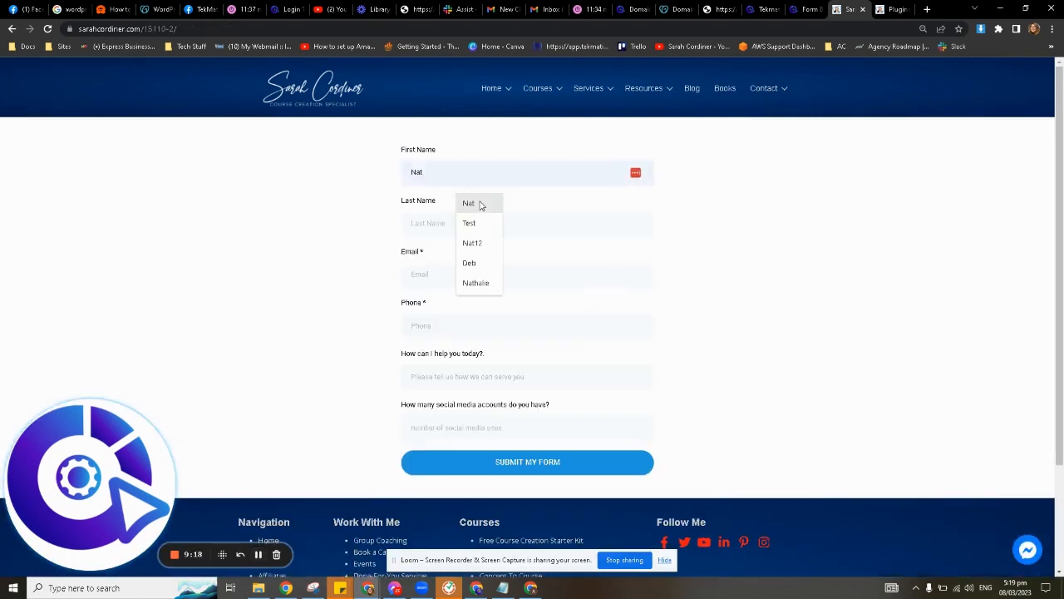
{"action": "left_click", "coordinate": [472, 204]}
{"action": "left_click", "coordinate": [469, 219]}
{"action": "left_click", "coordinate": [475, 263]}
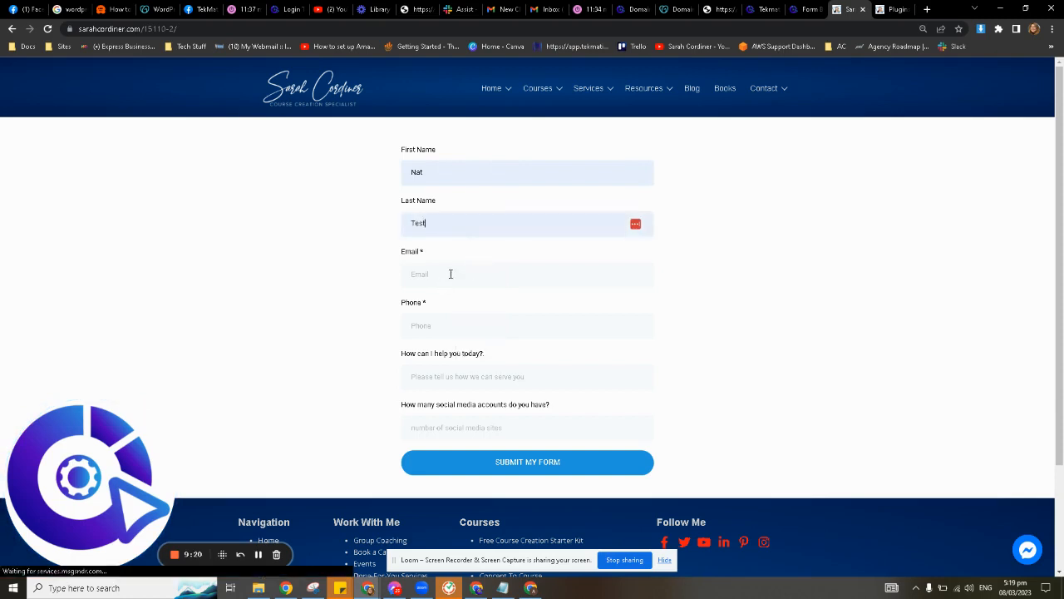
{"action": "left_click", "coordinate": [449, 273]}
{"action": "left_click", "coordinate": [515, 349]}
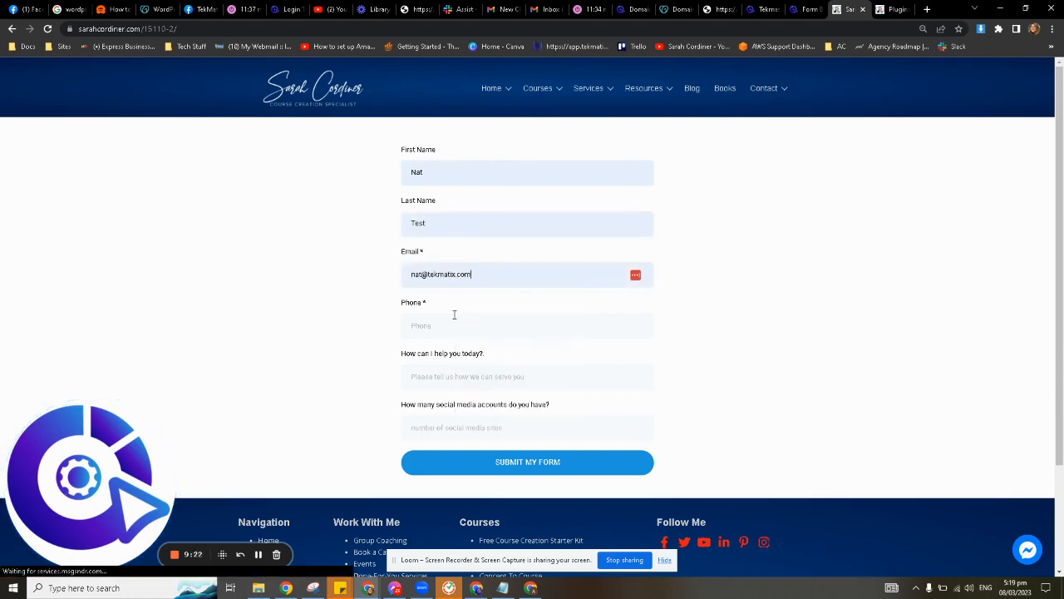
{"action": "left_click", "coordinate": [486, 317]}
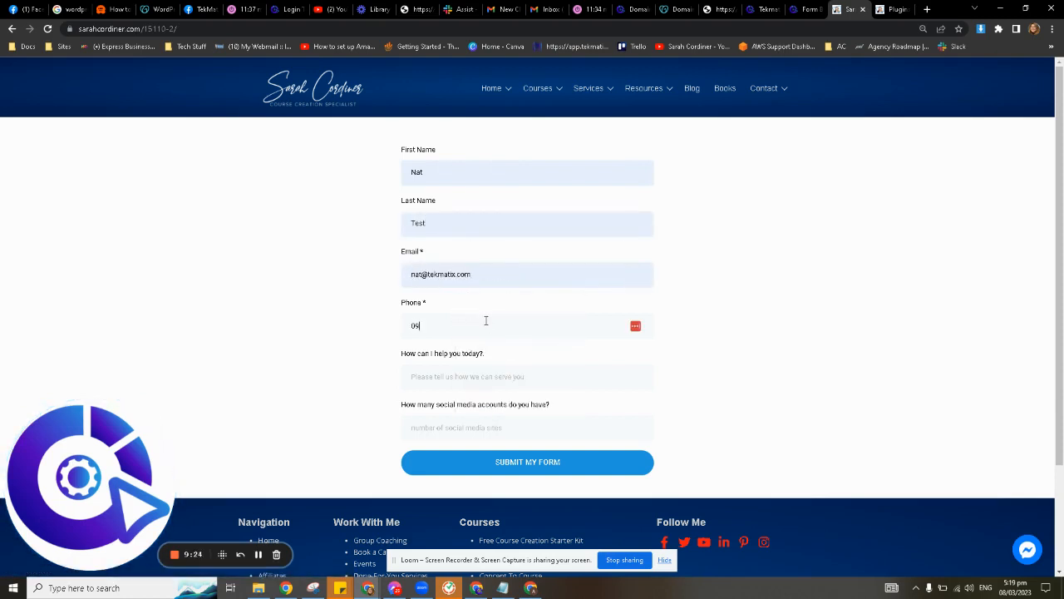
Enter 'Wordpress' as the help request and 4 social accounts, then submit the form.
{"action": "left_click", "coordinate": [475, 379]}
{"action": "type", "text": "Wordpress"}
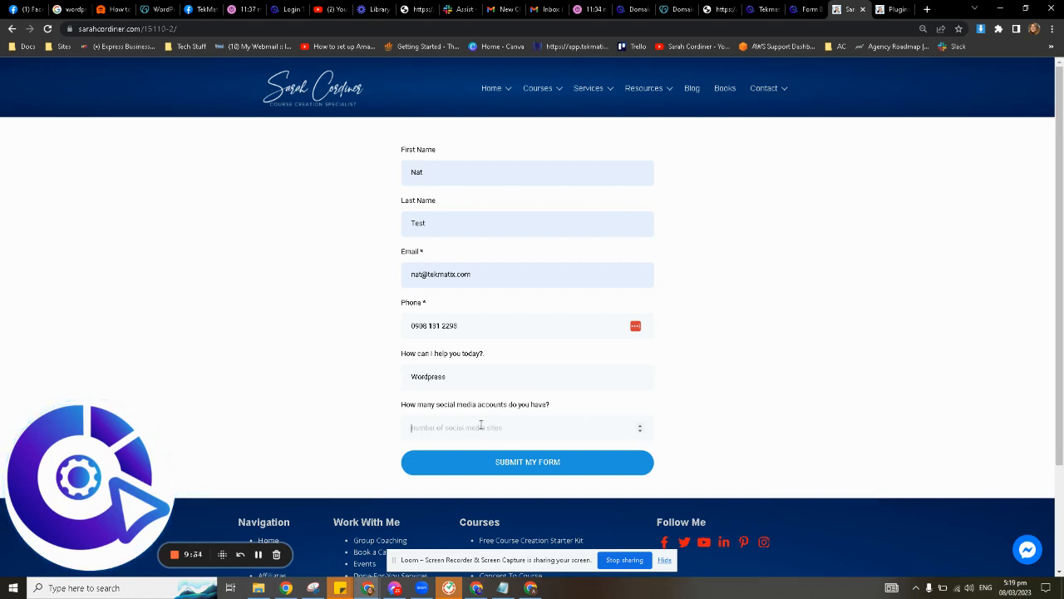
{"action": "left_click_drag", "start_coordinate": [431, 408], "coordinate": [593, 404]}
{"action": "left_click", "coordinate": [549, 430]}
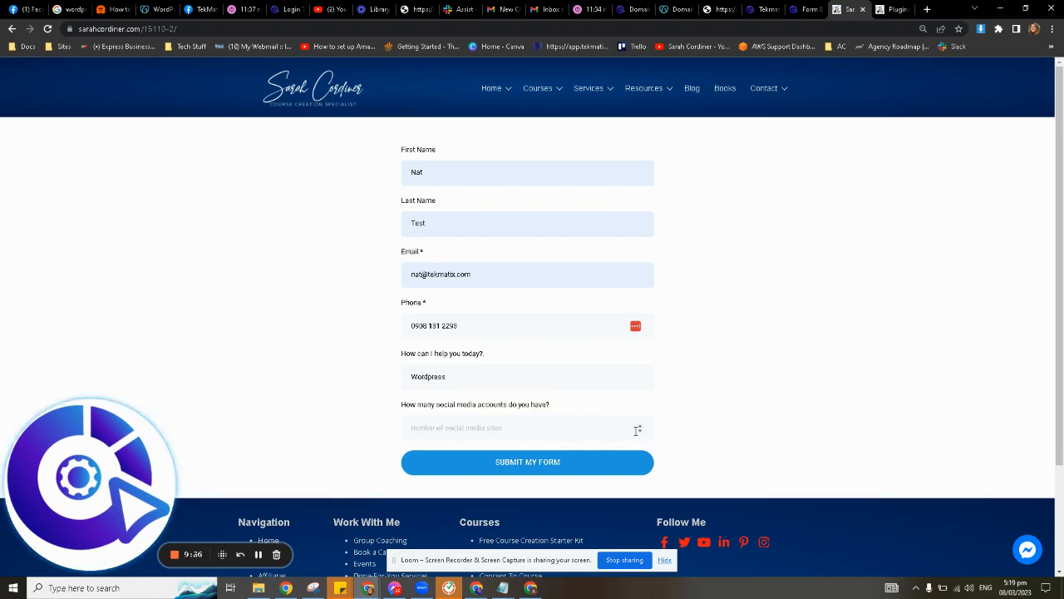
{"action": "type", "text": "4"}
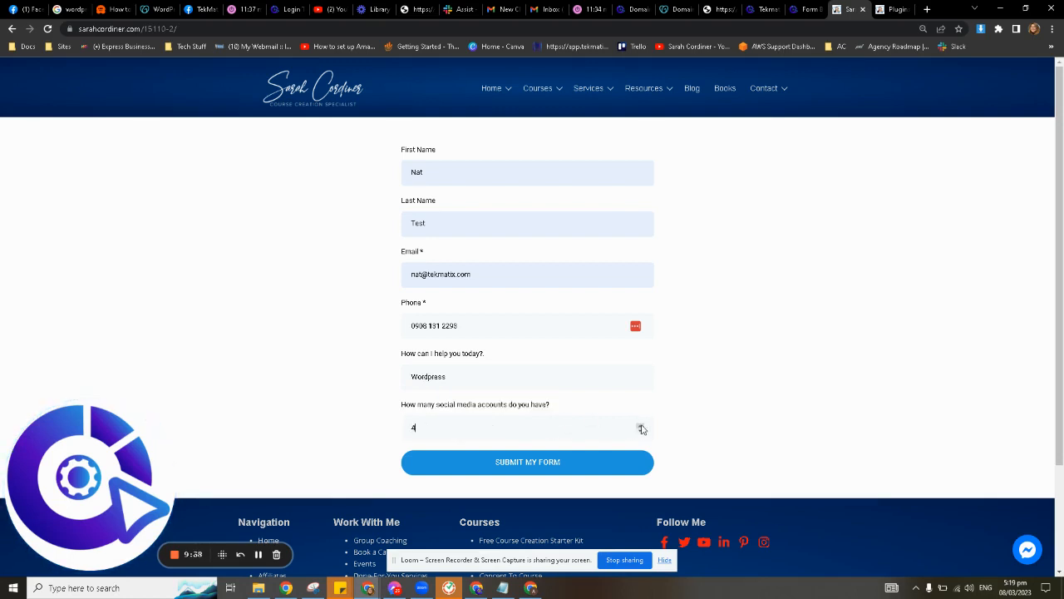
{"action": "left_click", "coordinate": [538, 464]}
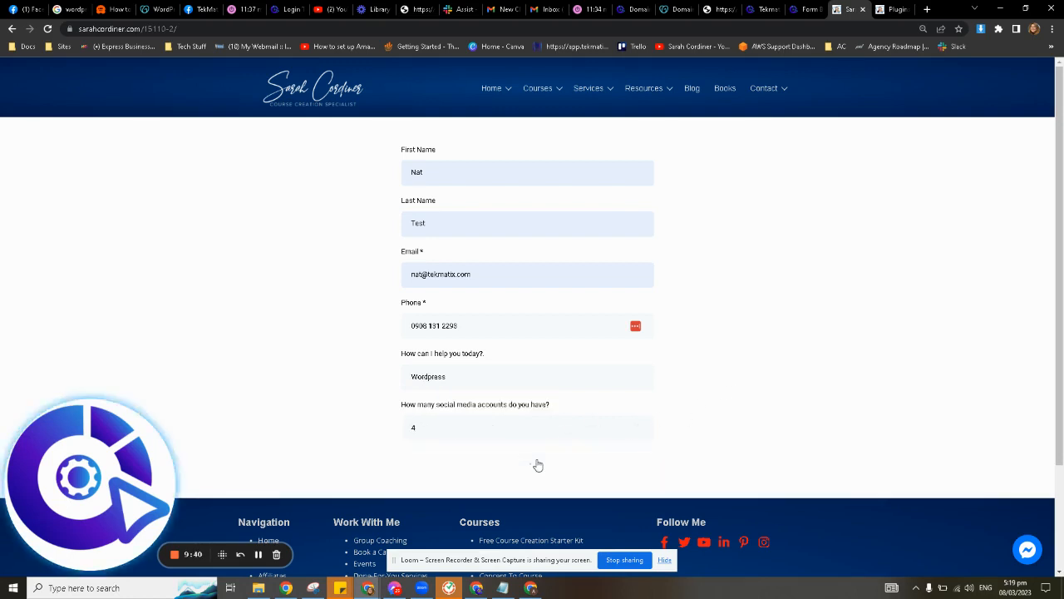